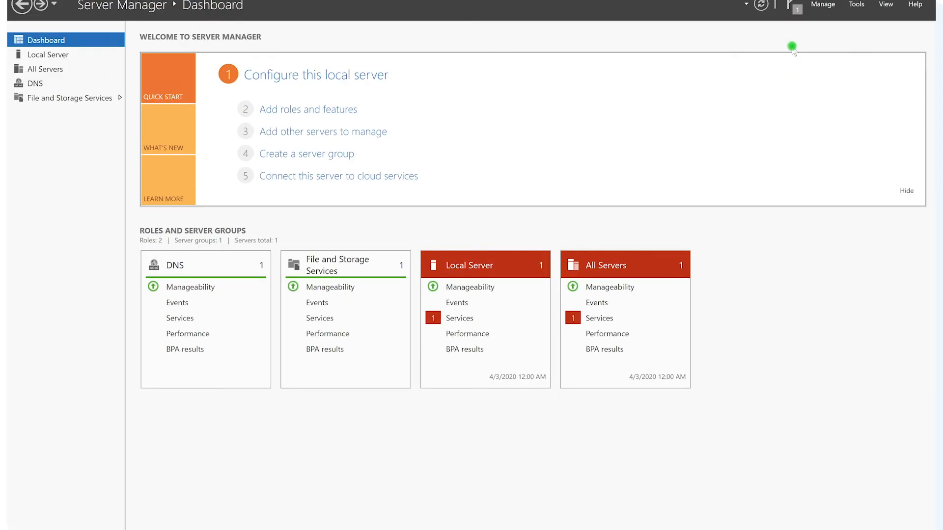
# Start adding roles and features with a role-based installation on server WIN-5EG3FL0IKIQ from the server pool.
pyautogui.click(821, 6)
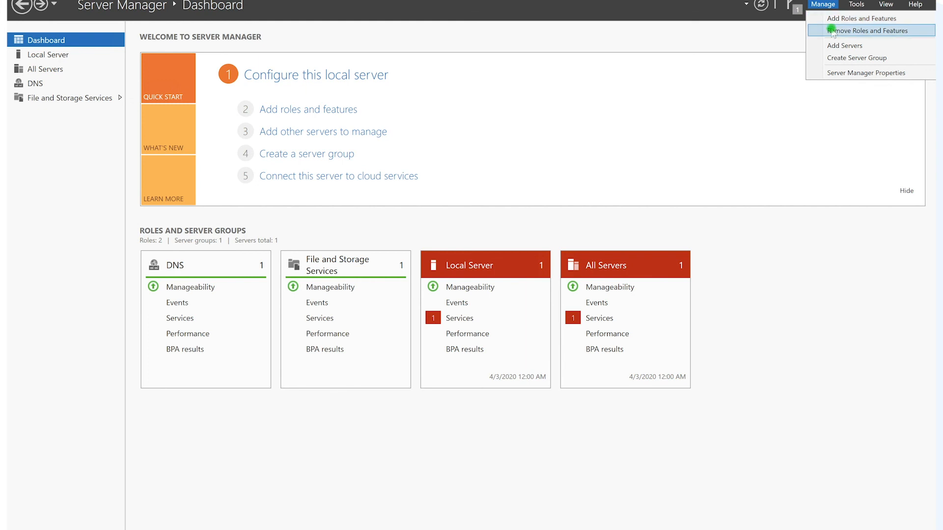
pyautogui.click(826, 4)
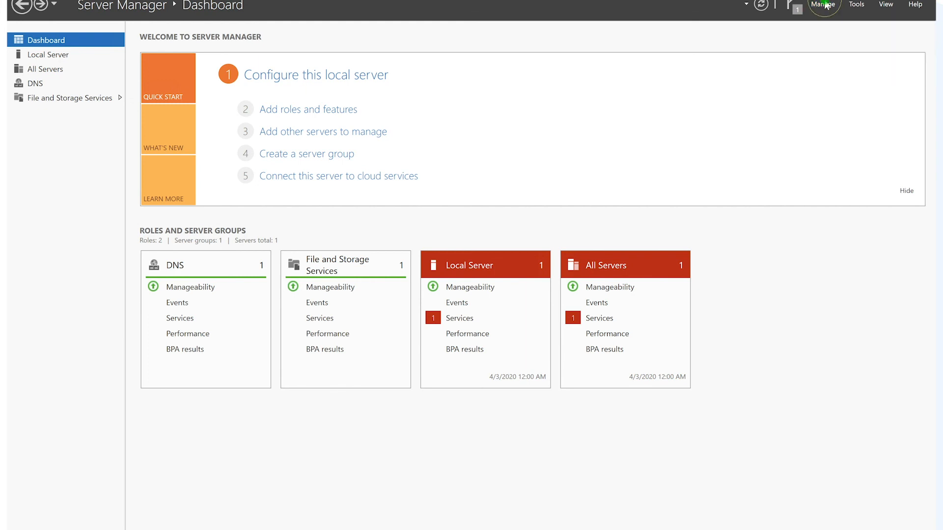
pyautogui.click(825, 5)
pyautogui.click(826, 6)
pyautogui.click(830, 7)
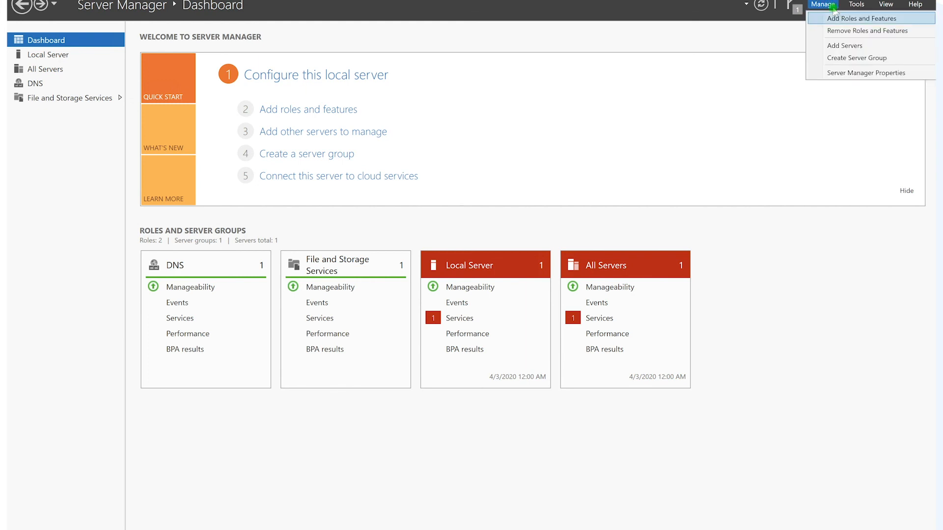
pyautogui.click(840, 18)
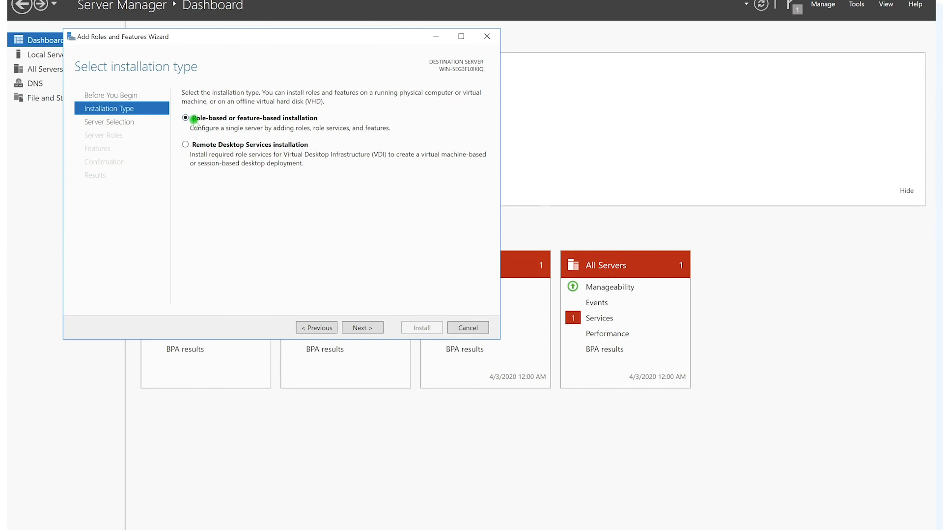
pyautogui.click(364, 328)
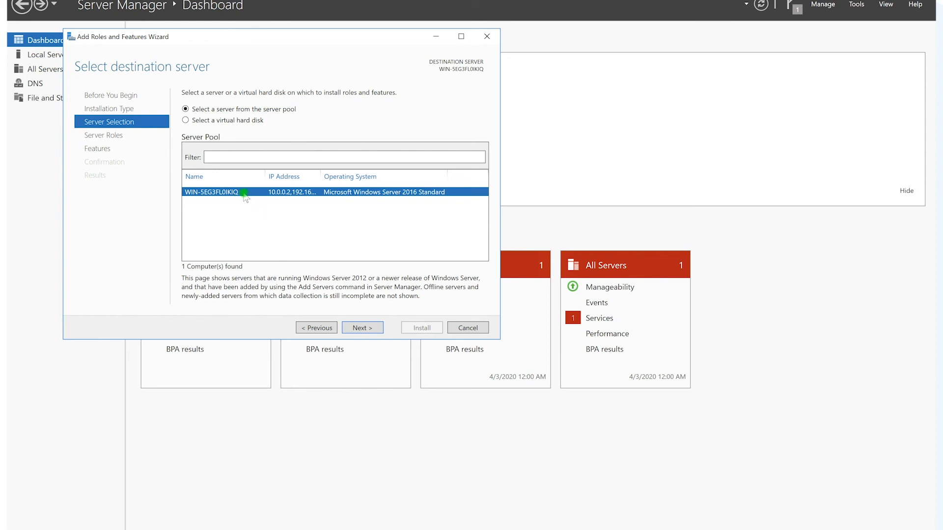
pyautogui.click(355, 328)
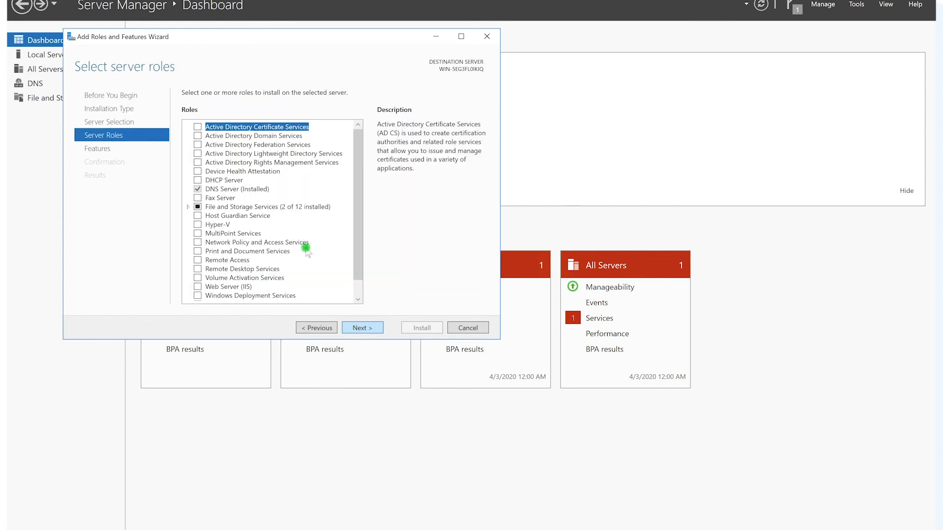
# Select the DHCP Server role with its required management tools and continue to the confirmation page without adding other features.
pyautogui.click(197, 179)
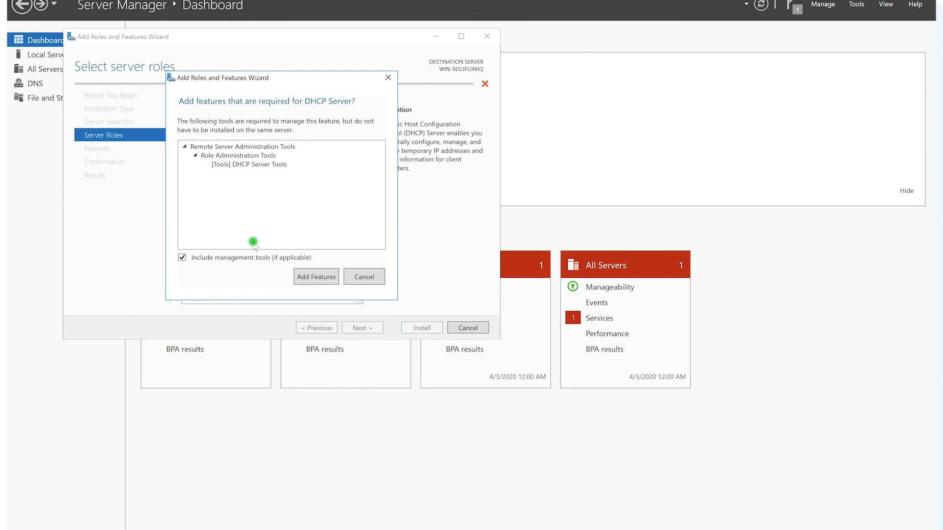
pyautogui.click(303, 277)
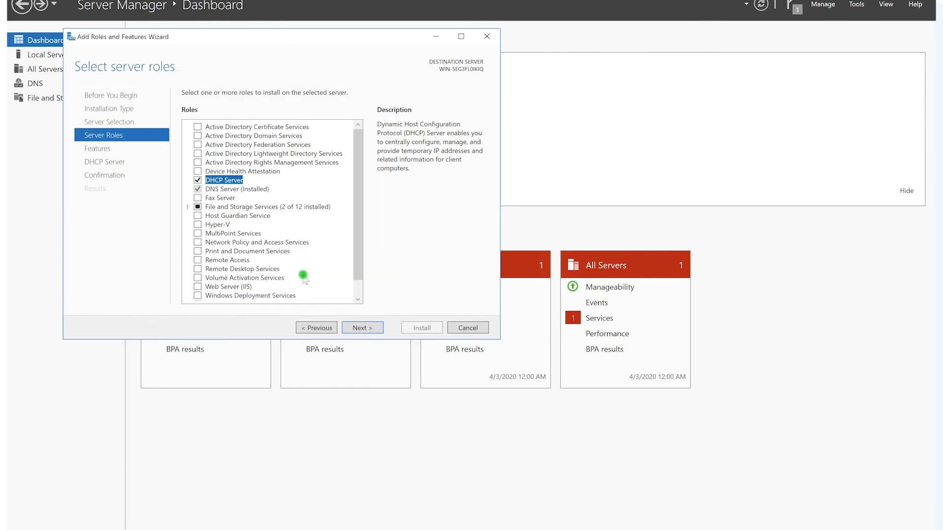
pyautogui.click(362, 329)
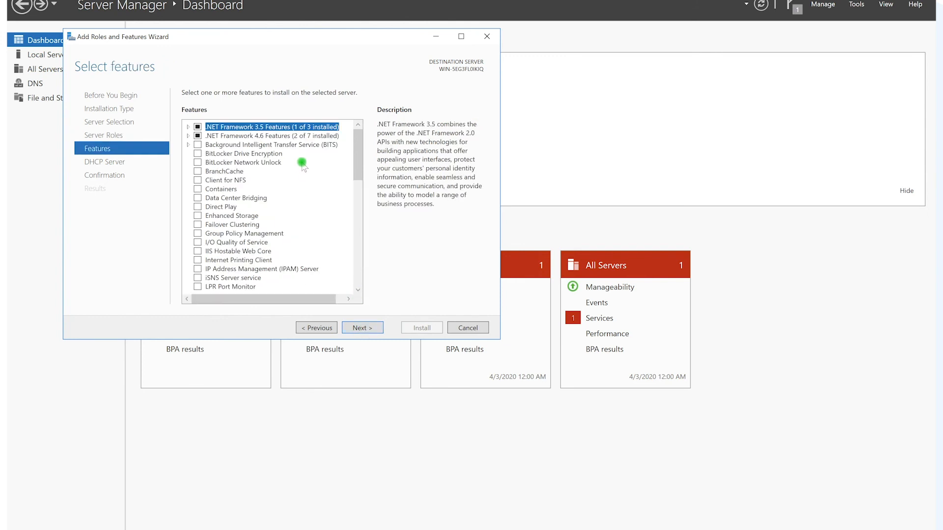
pyautogui.scroll(-10, 302, 165)
pyautogui.scroll(10, 302, 165)
pyautogui.click(377, 330)
pyautogui.click(360, 328)
# Allow the destination server to restart automatically if required and install the DHCP Server role.
pyautogui.click(186, 109)
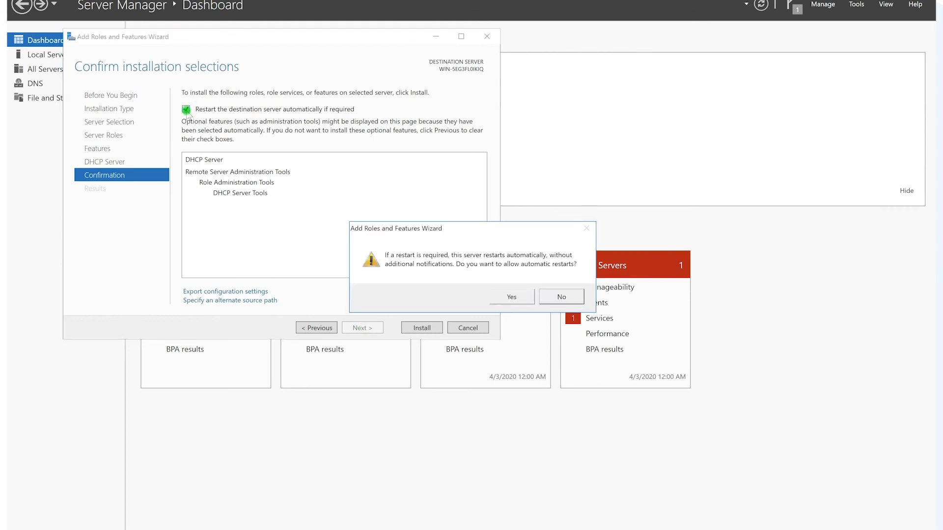
pyautogui.click(511, 297)
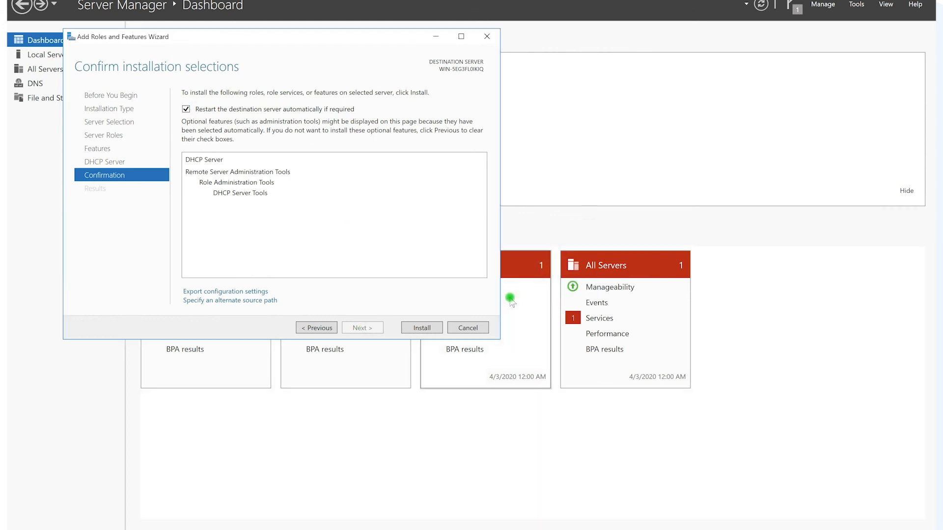
pyautogui.click(428, 330)
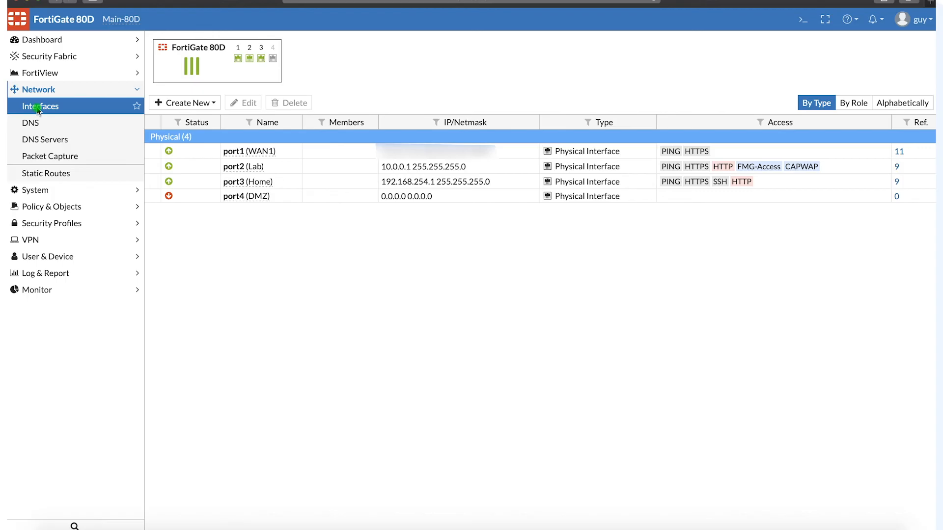
# Switch to the FortiGate 80D web interface, disable the DHCP server on the port2 (Lab) interface and save it.
pyautogui.doubleClick(395, 167)
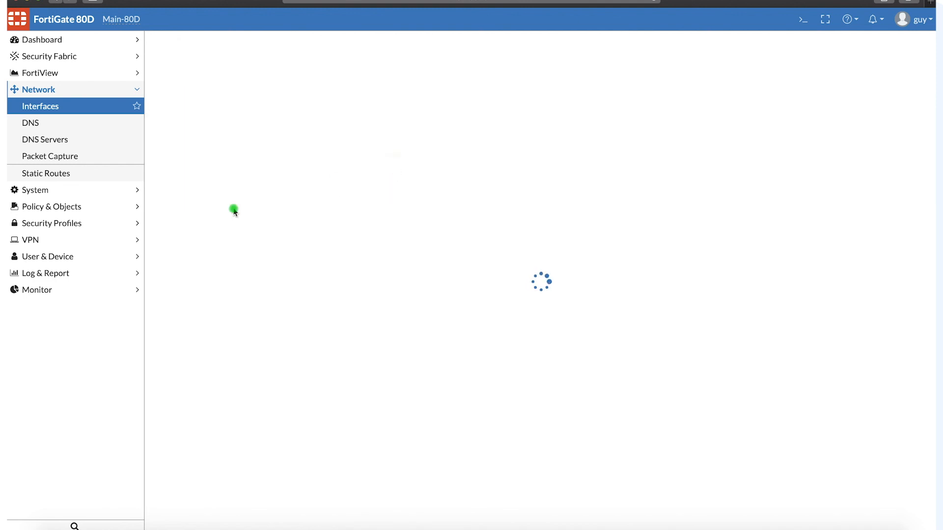
pyautogui.scroll(-4, 234, 211)
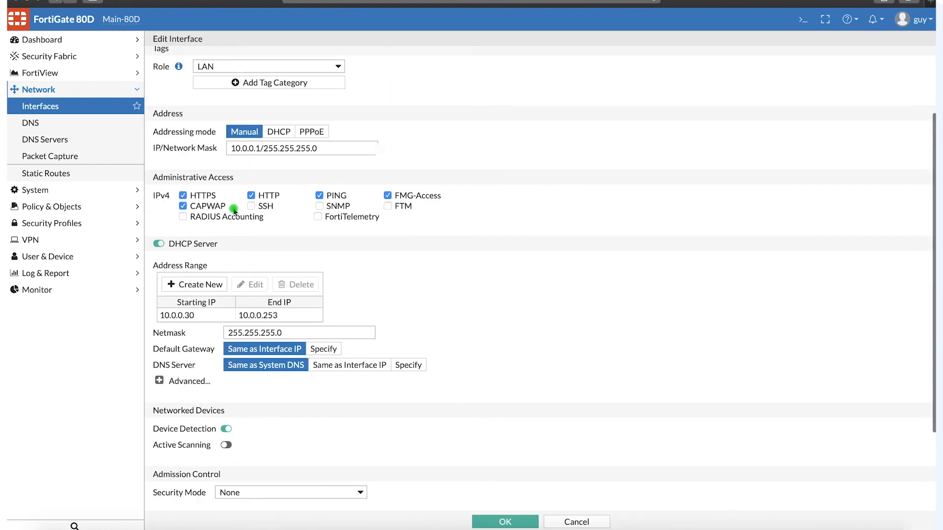
pyautogui.click(159, 244)
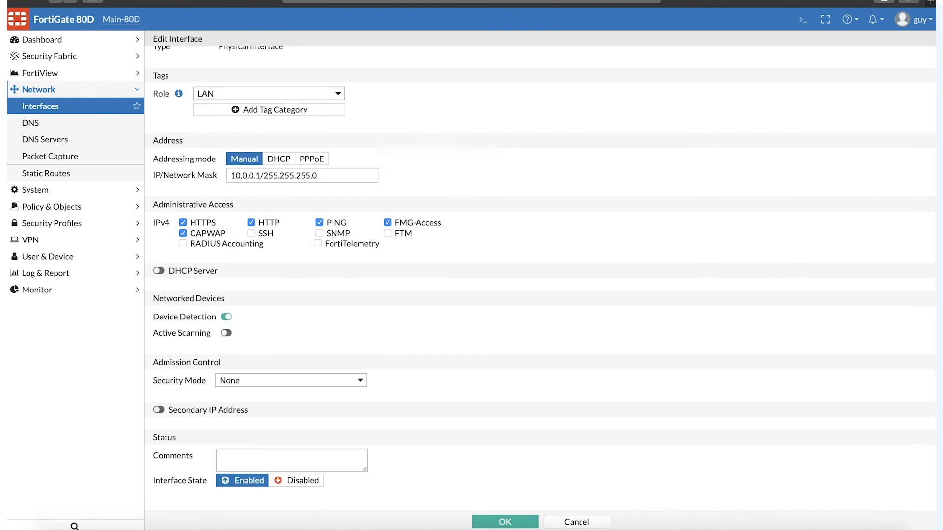
pyautogui.click(509, 521)
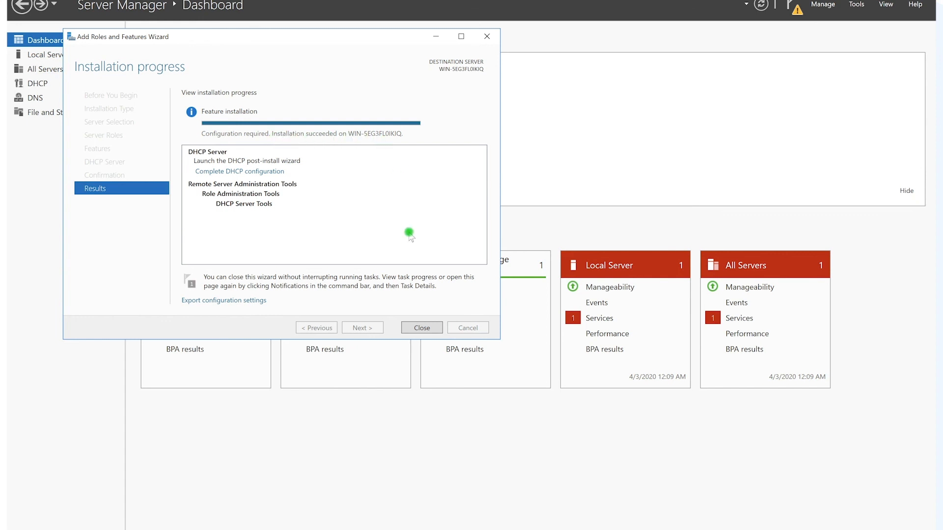
# Back in Server Manager, close the finished installation wizard and DNS Manager, and open the DHCP console.
pyautogui.click(422, 328)
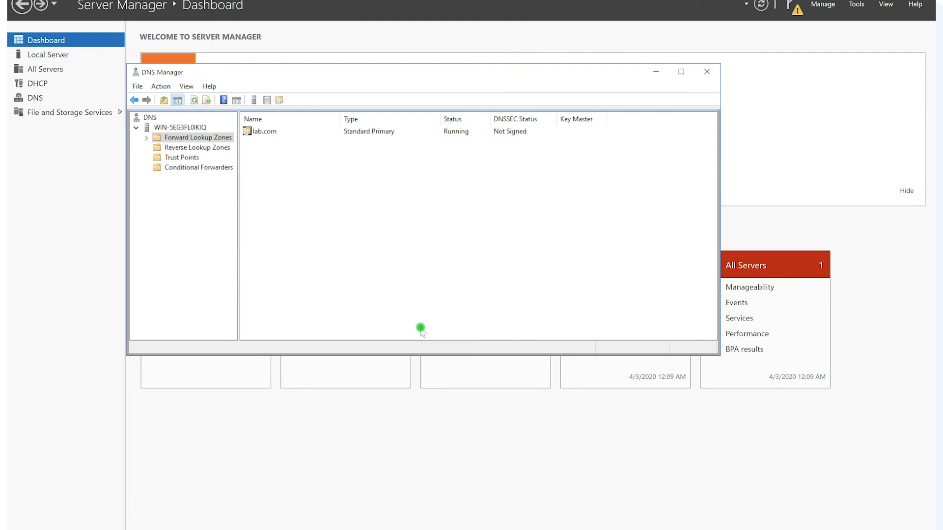
pyautogui.click(708, 73)
pyautogui.click(856, 4)
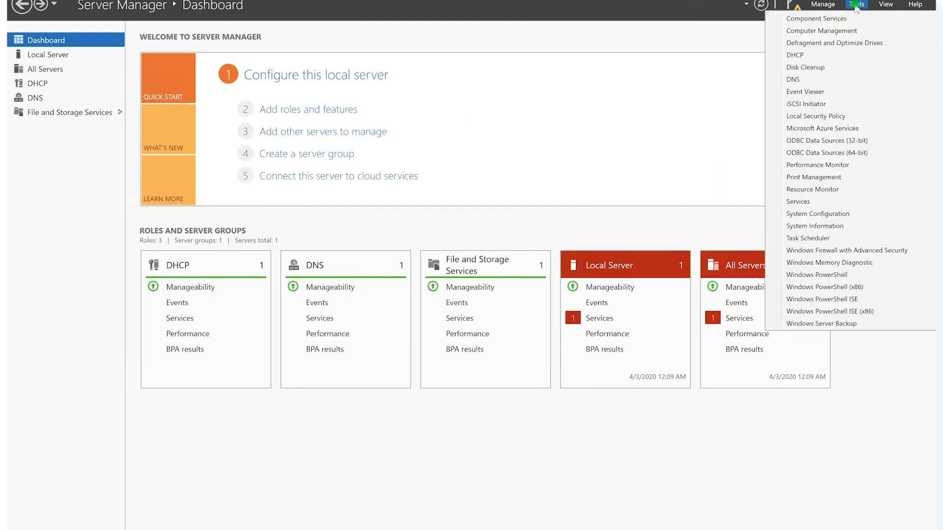
pyautogui.click(829, 30)
pyautogui.click(794, 56)
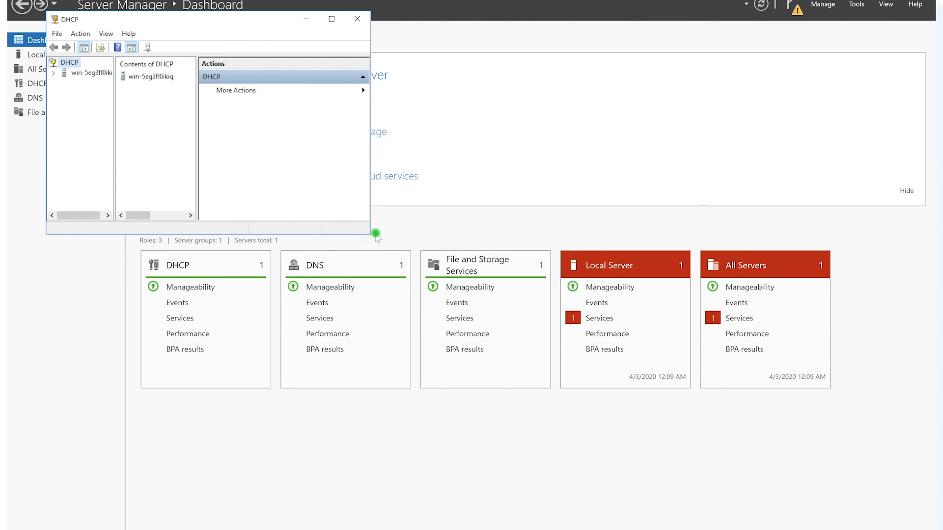
# Enlarge the DHCP console, expand the server and its IPv4 node, and widen the tree so the full names fit.
pyautogui.moveTo(371, 236); pyautogui.dragTo(754, 413)
pyautogui.doubleClick(80, 73)
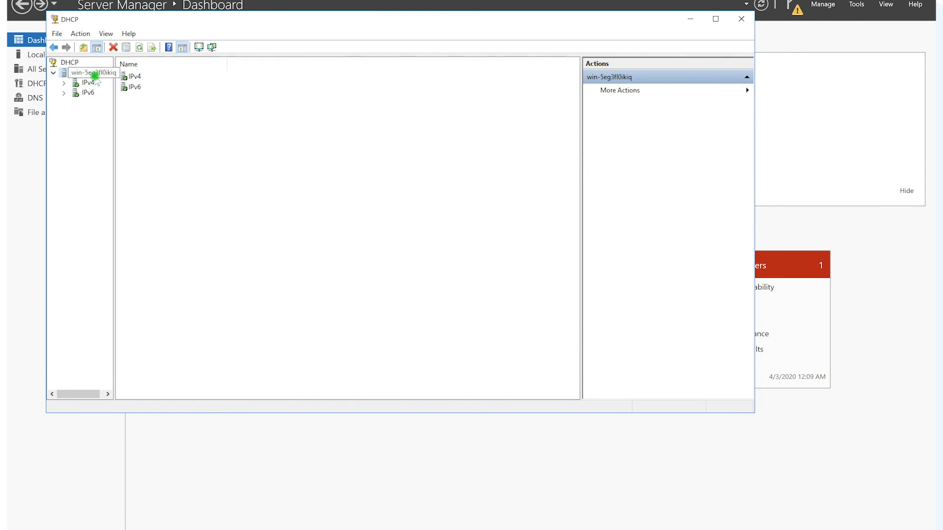
pyautogui.click(64, 83)
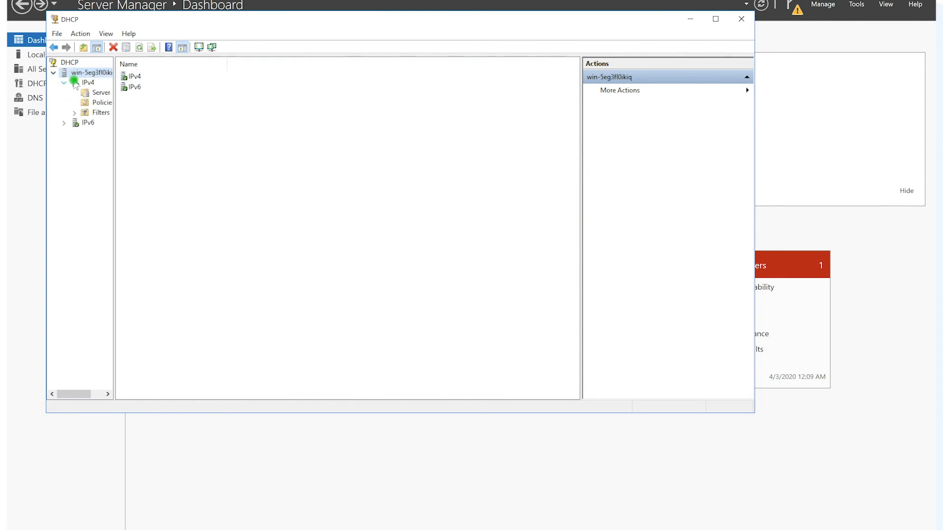
pyautogui.moveTo(114, 90); pyautogui.dragTo(248, 99)
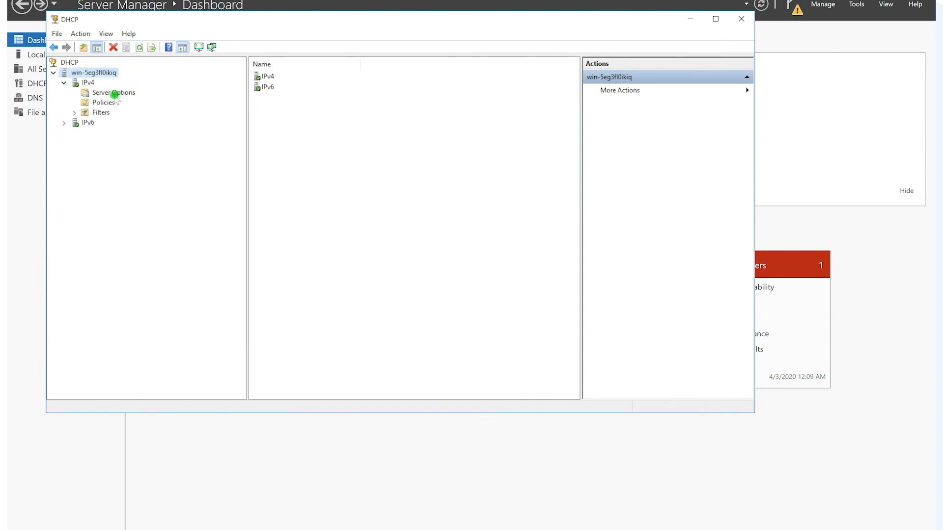
# Start a new scope under IPv4 and name it Lab.com.
pyautogui.click(88, 83)
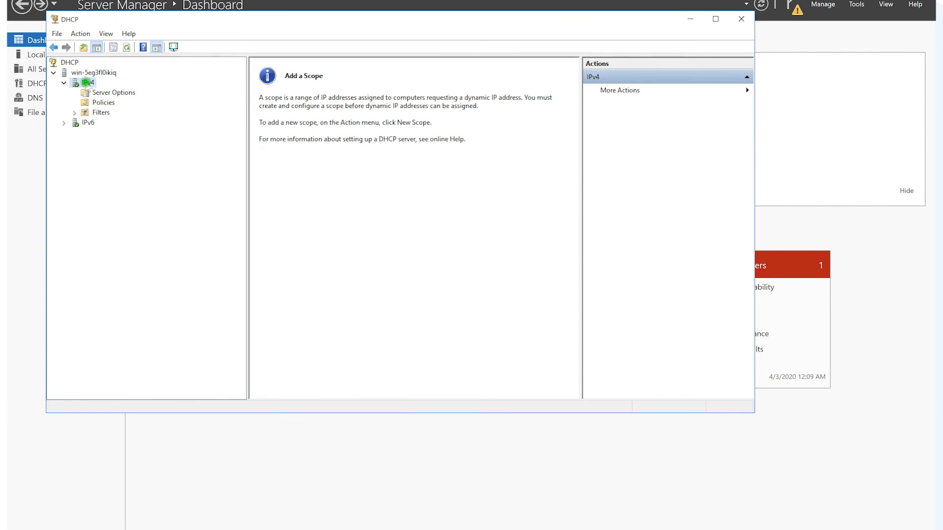
pyautogui.rightClick(87, 83)
pyautogui.click(114, 102)
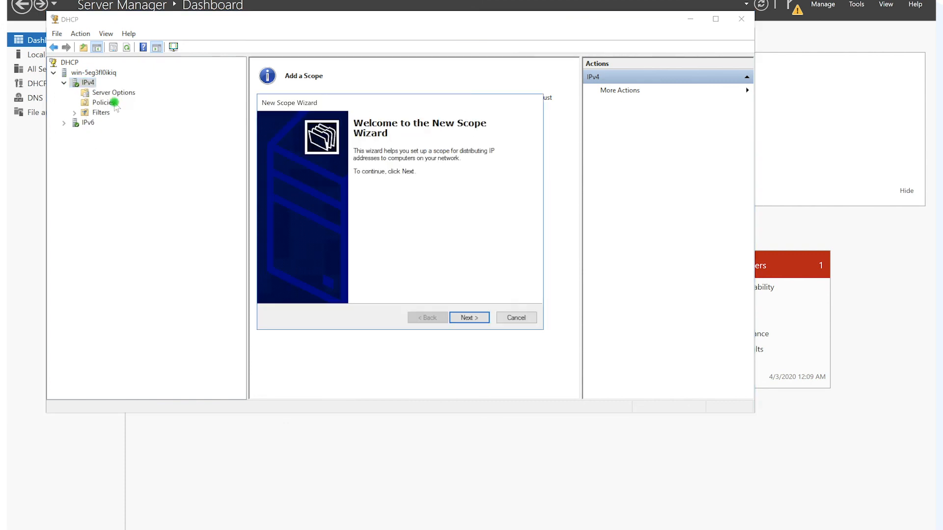
pyautogui.click(469, 317)
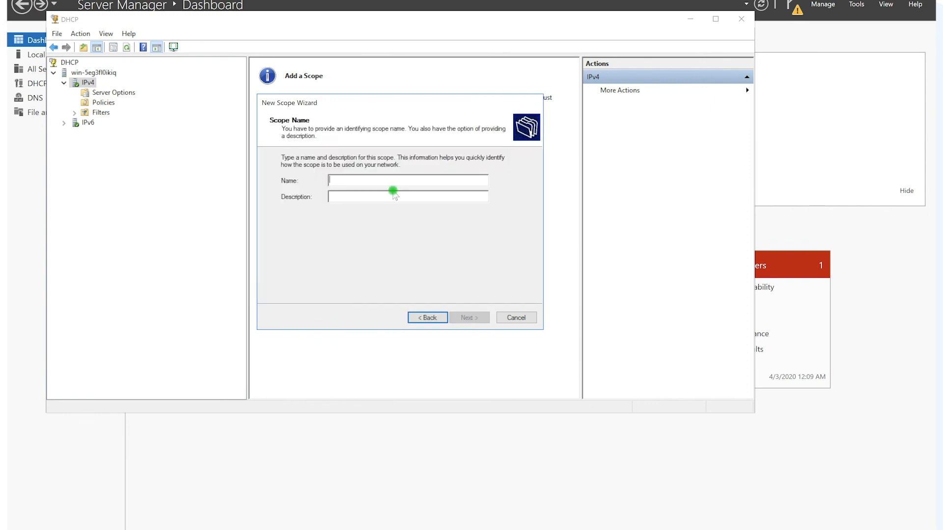
pyautogui.write('Lab.com')
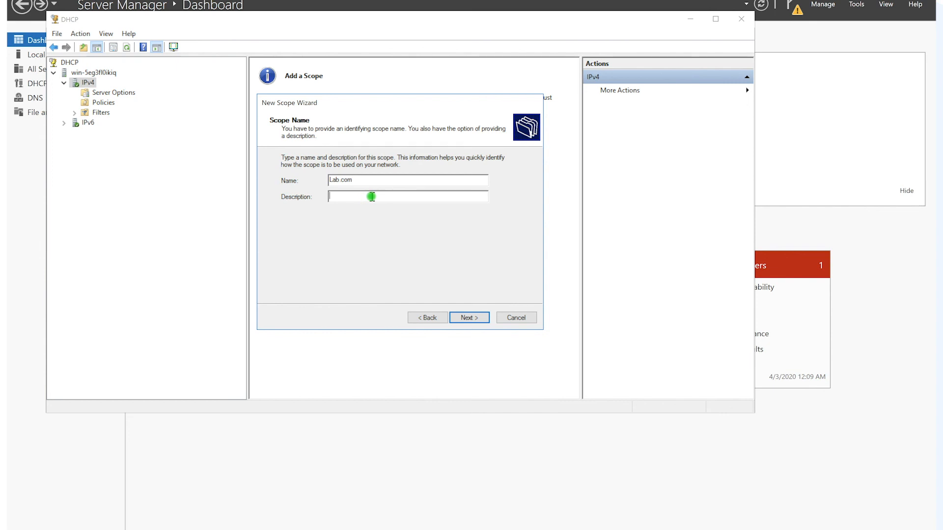
pyautogui.write('DHCP')
pyautogui.press('BackSpace')
pyautogui.press('BackSpace')
pyautogui.press('BackSpace')
pyautogui.press('BackSpace')
# Set the scope description to "This is our lab network" and continue to the address range.
pyautogui.write('This is our lab ')
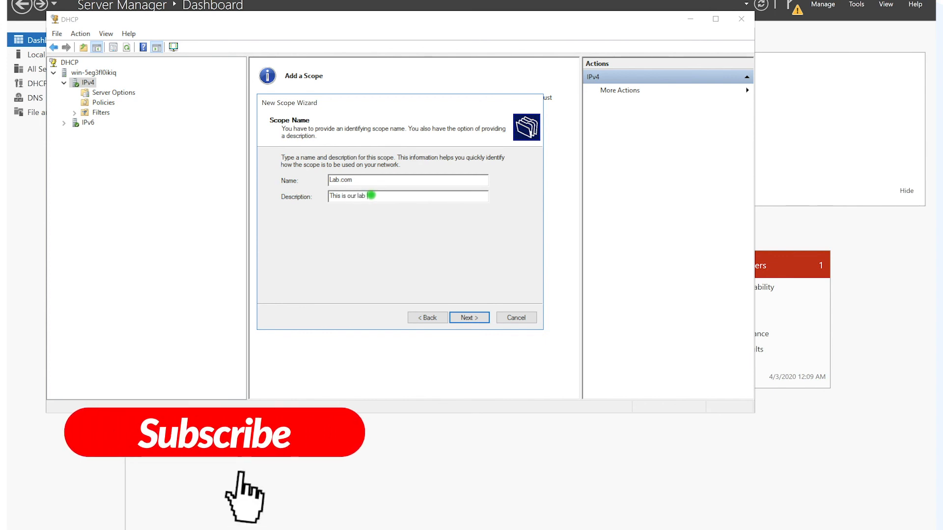
pyautogui.write('network')
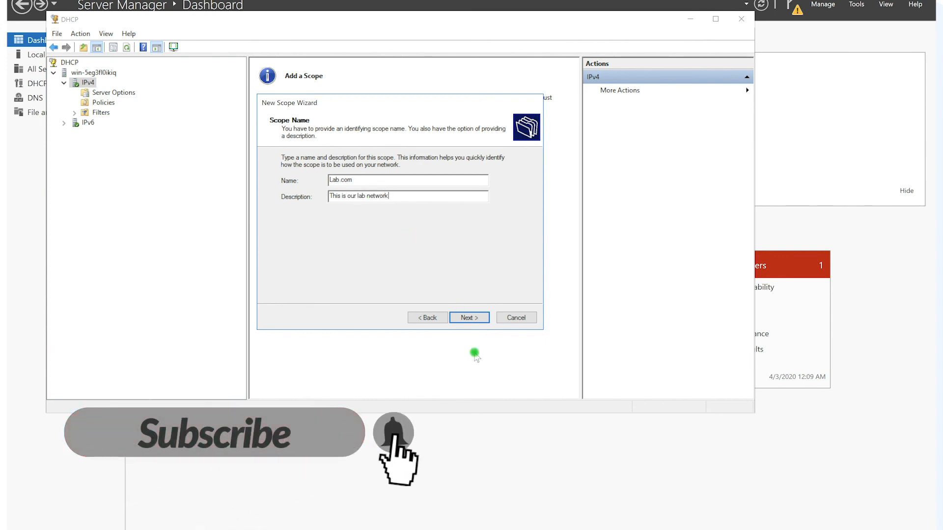
pyautogui.click(470, 318)
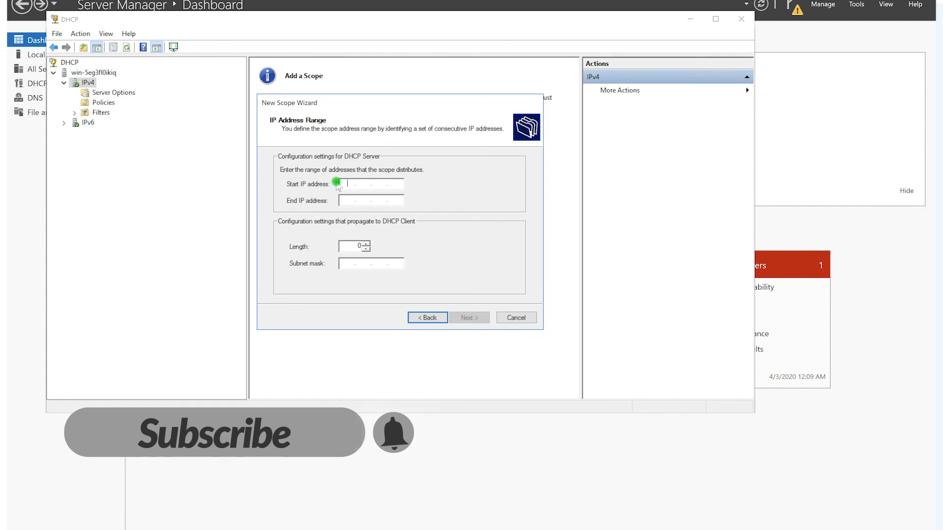
# Set the scope's address range to 10.0.0.100 through 10.0.0.250 with subnet length 24, and continue past the exclusions without adding any.
pyautogui.write('10.0')
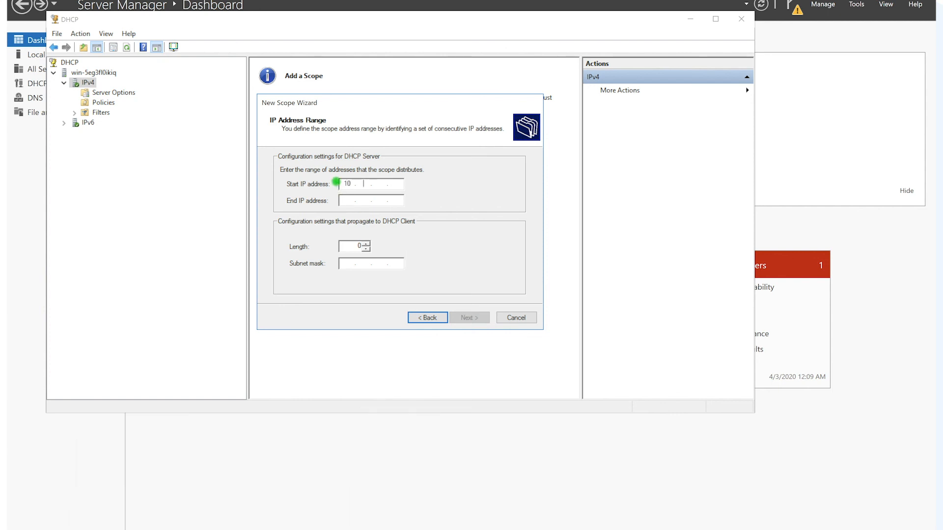
pyautogui.write('.0.50')
pyautogui.doubleClick(397, 182)
pyautogui.write('100')
pyautogui.click(345, 201)
pyautogui.write('10 . 0 . 0 . ')
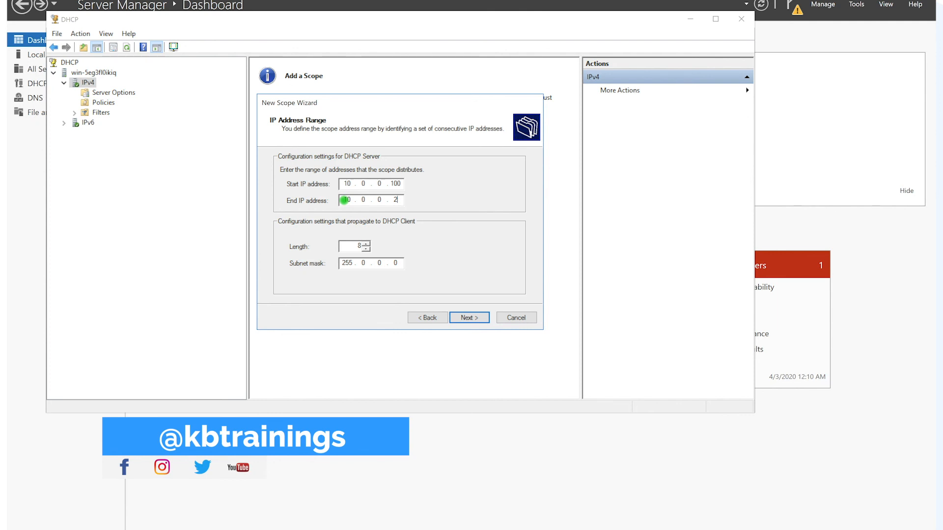
pyautogui.write('250')
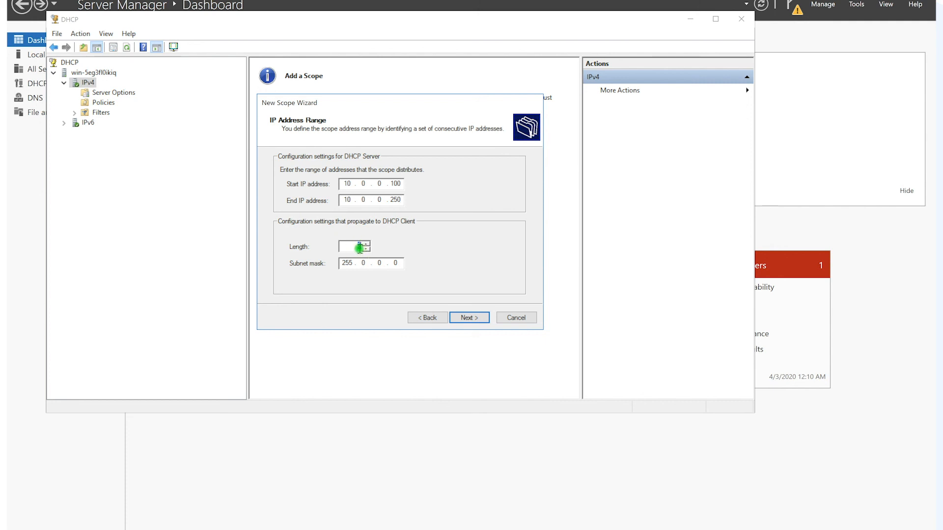
pyautogui.write('24')
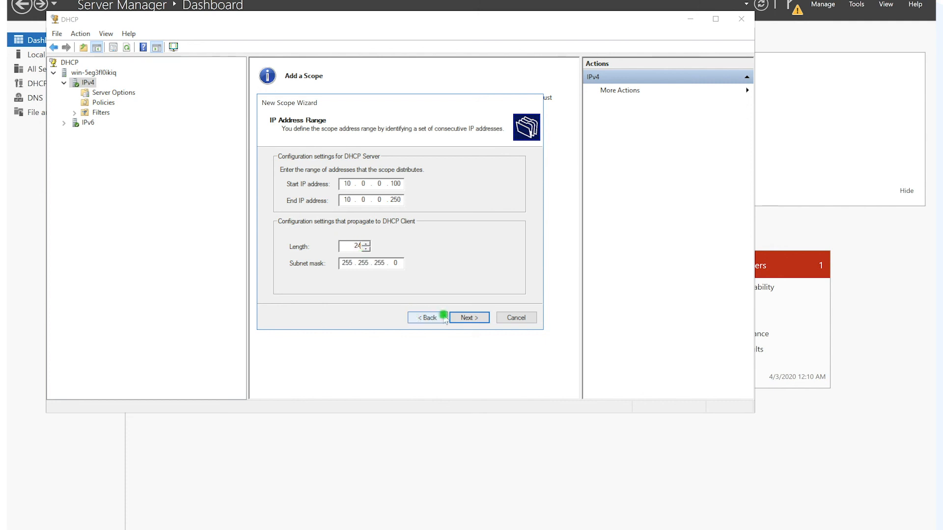
pyautogui.click(461, 317)
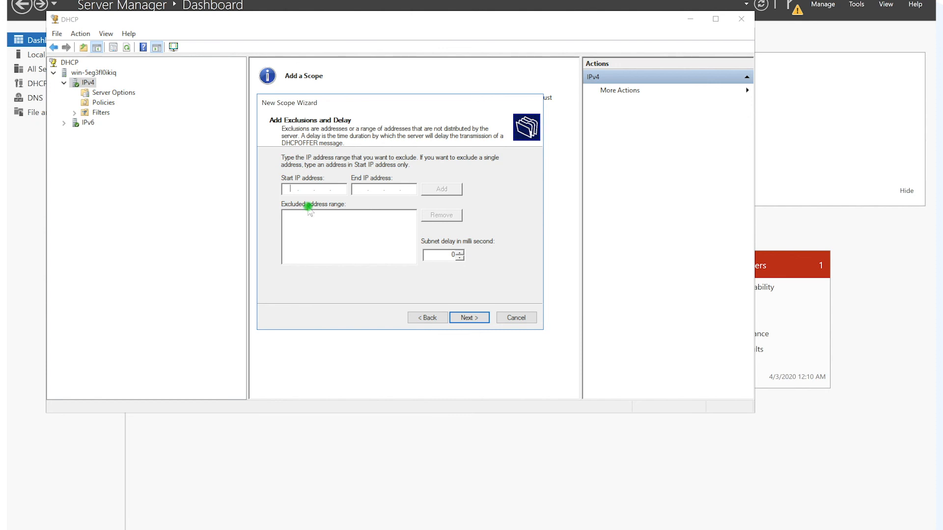
pyautogui.click(470, 317)
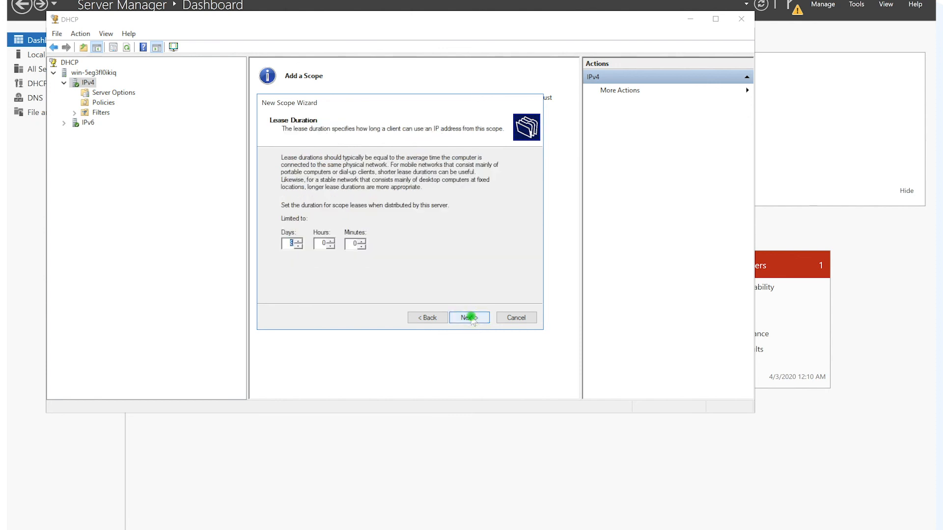
# Set the scope's lease duration to 1 day and choose to configure its DHCP options now.
pyautogui.click(292, 243)
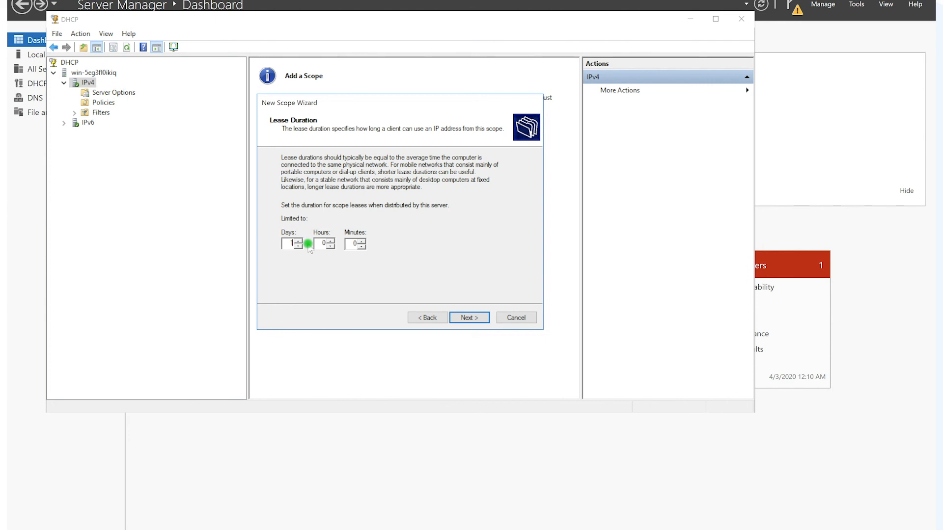
pyautogui.click(467, 318)
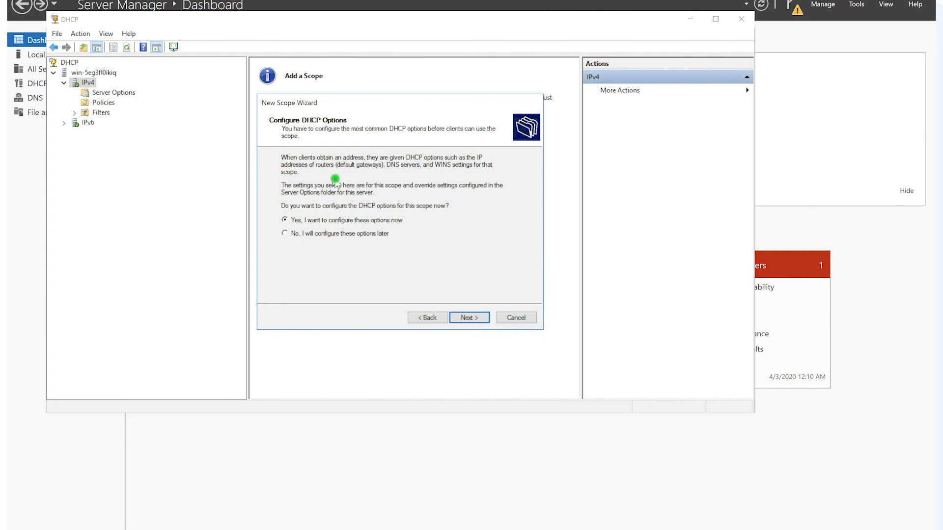
pyautogui.click(466, 318)
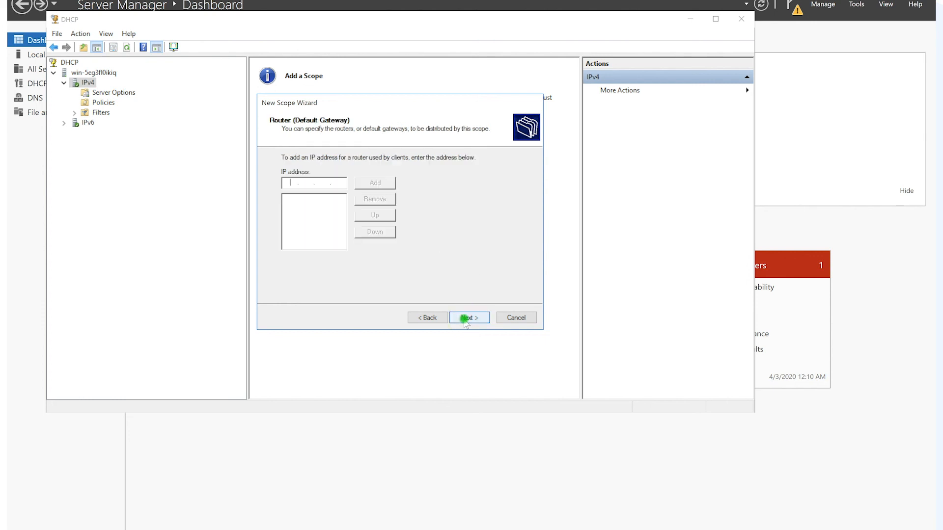
# Add 10.0.0.2 and 8.8.8.8 as the scope's router addresses and continue to the domain and DNS settings.
pyautogui.click(291, 184)
pyautogui.write('10.0.0.')
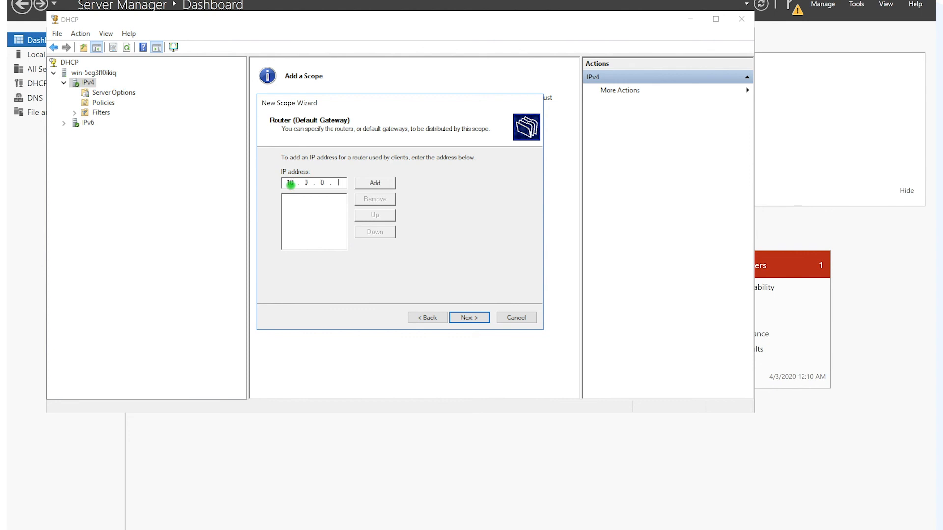
pyautogui.write('2')
pyautogui.click(372, 184)
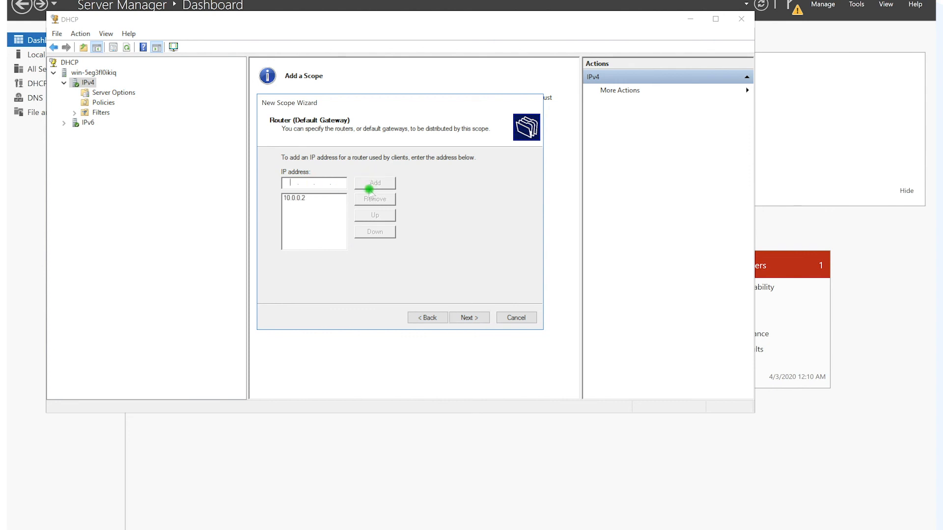
pyautogui.write('8.8.8.8')
pyautogui.click(385, 183)
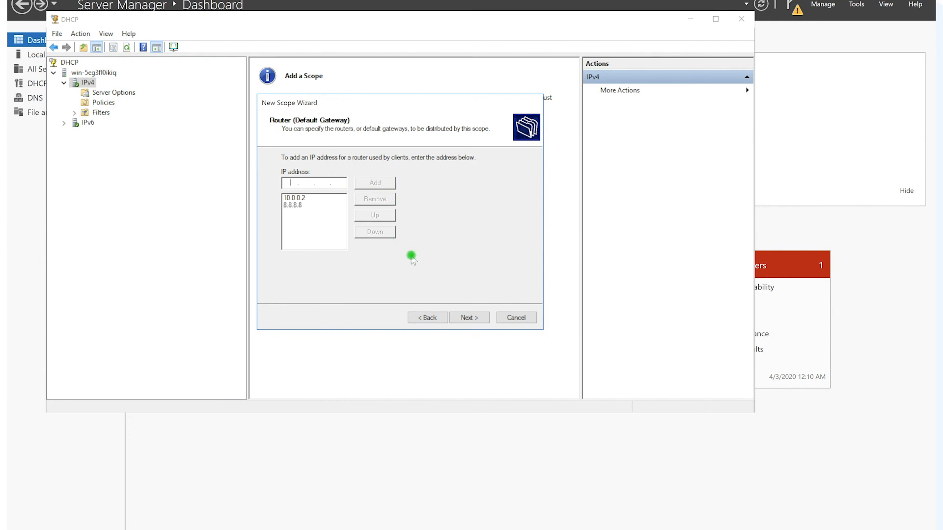
pyautogui.click(481, 318)
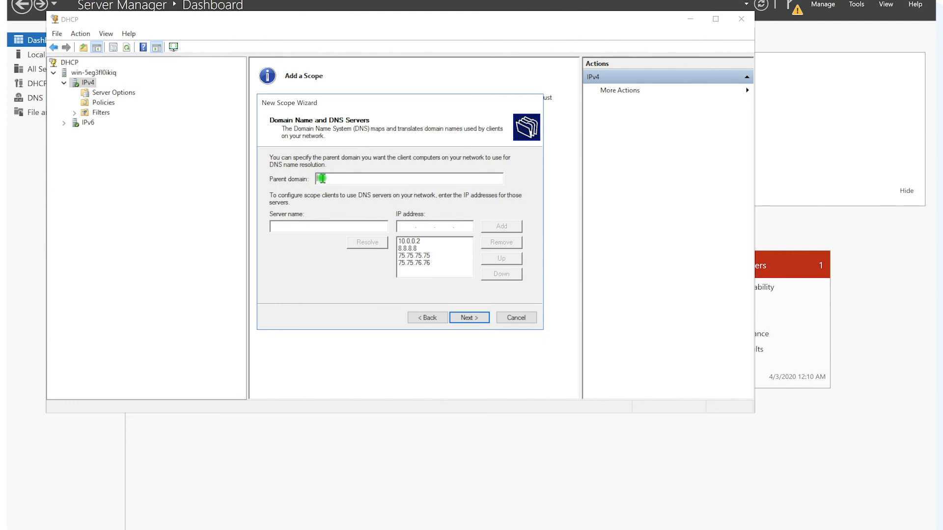
# Set the scope's parent domain to lab.com and finish the wizard without WINS servers, activating the scope immediately.
pyautogui.write('lab.com')
pyautogui.press('Return')
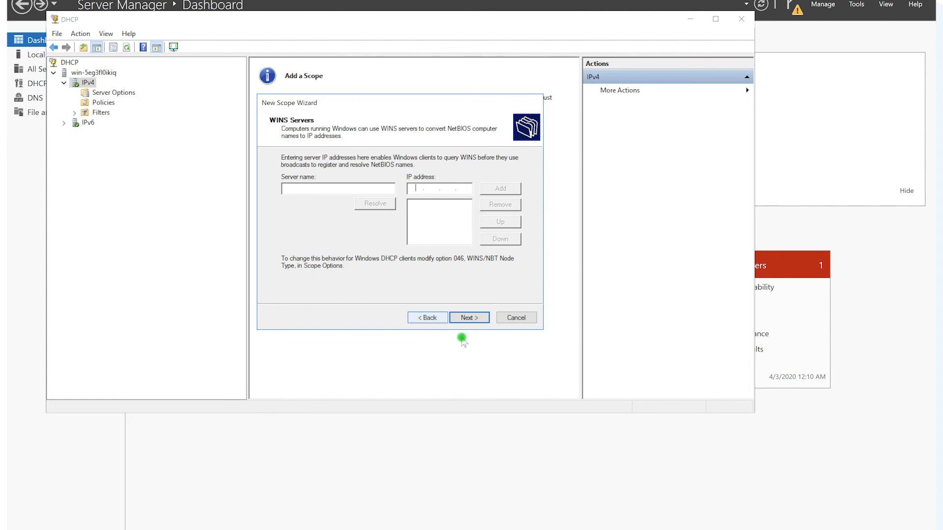
pyautogui.click(469, 318)
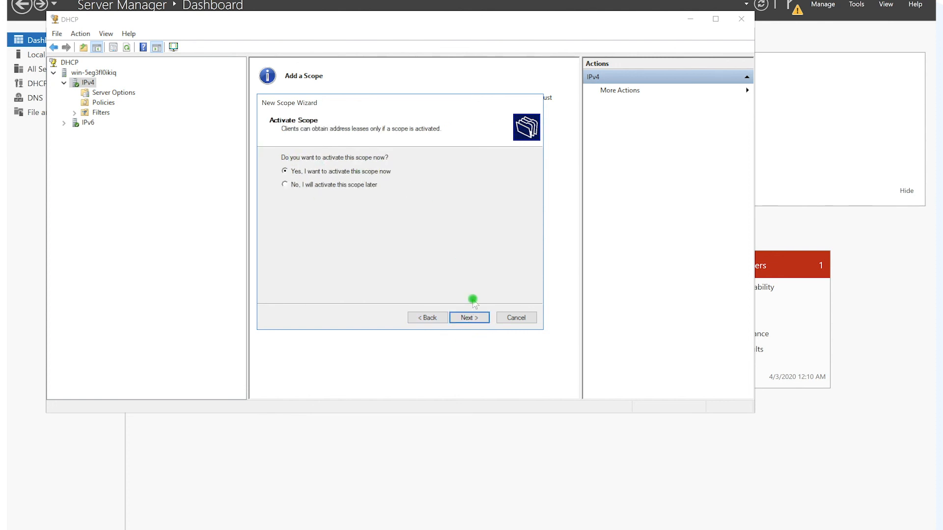
pyautogui.click(469, 318)
pyautogui.click(479, 319)
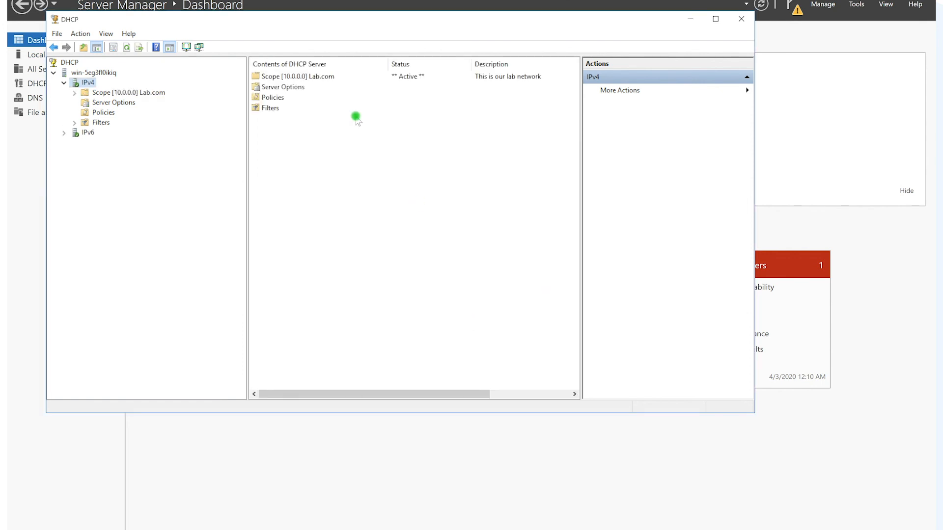
# Examine the contents of the new Lab.com scope under IPv4 and open its address leases.
pyautogui.click(313, 77)
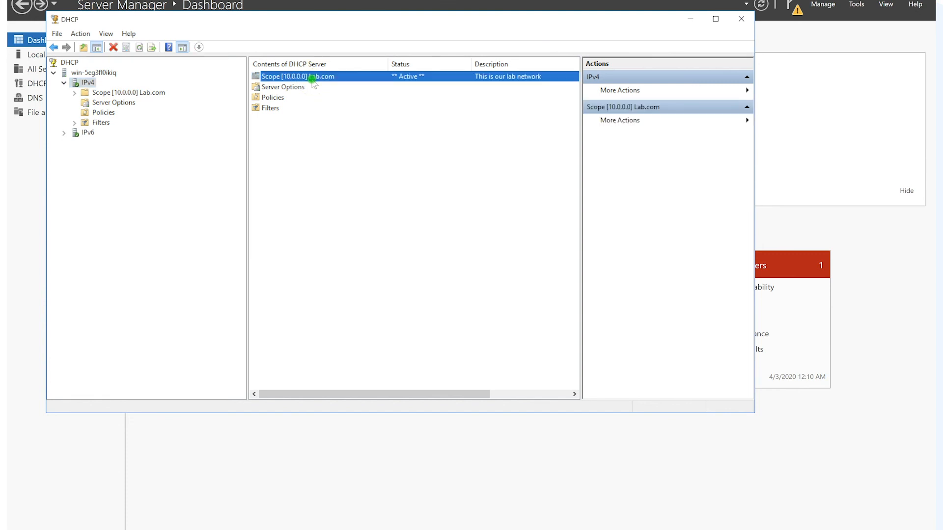
pyautogui.doubleClick(313, 77)
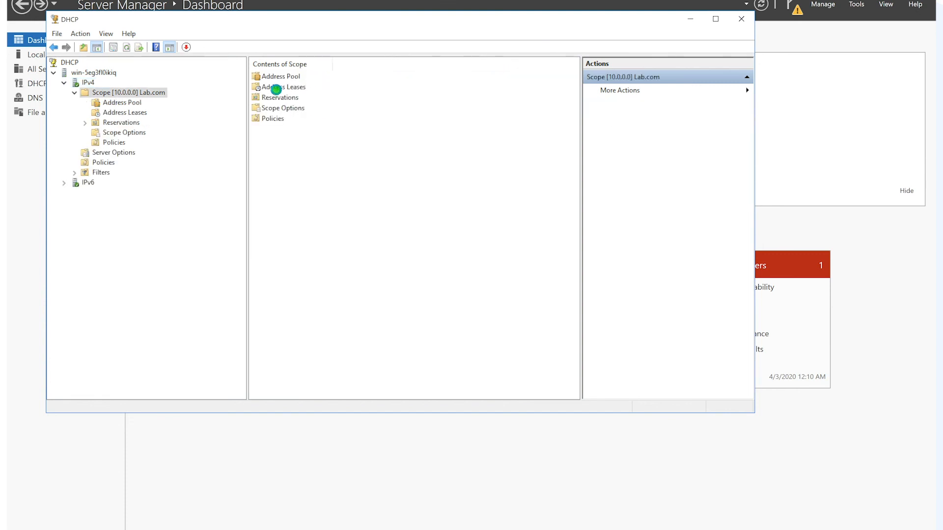
pyautogui.click(88, 82)
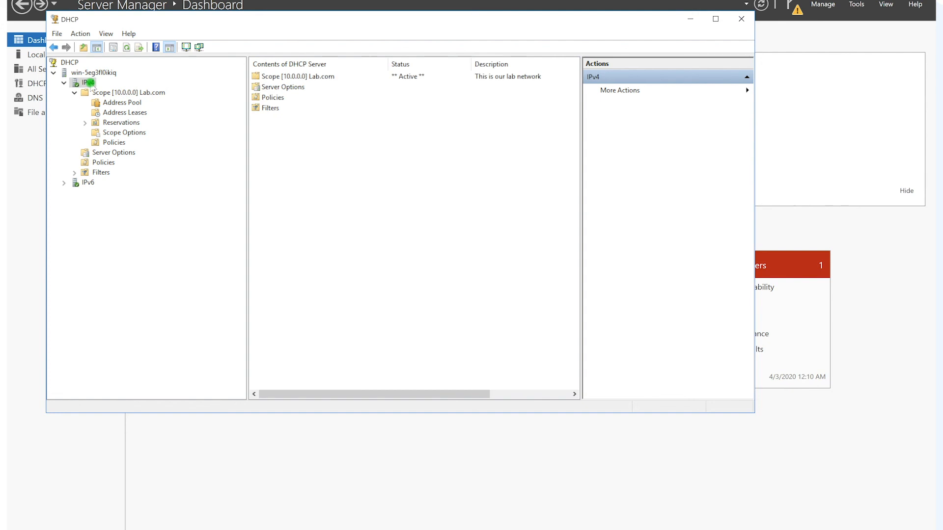
pyautogui.click(114, 112)
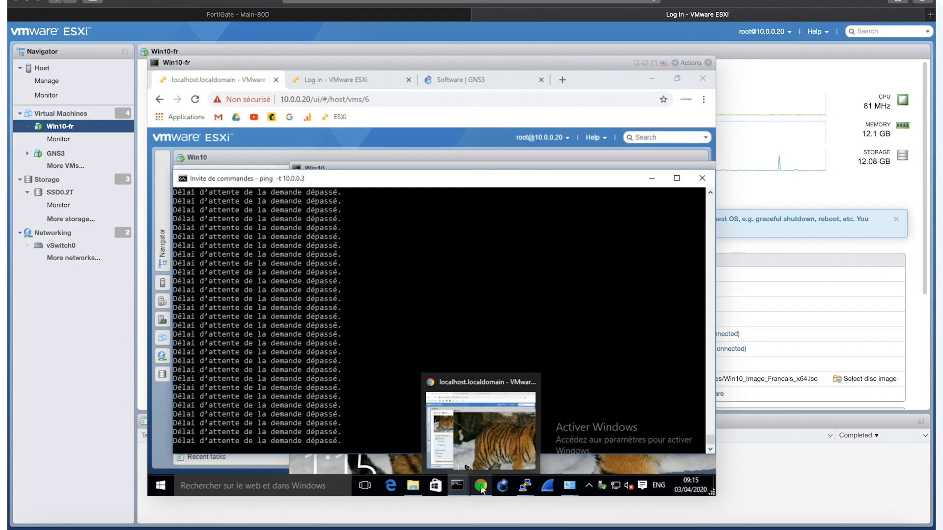
# On the Win10-fr machine, stop the running ping to 10.0.0.3 and start a continuous ping to 8.8.8.8.
pyautogui.click(481, 487)
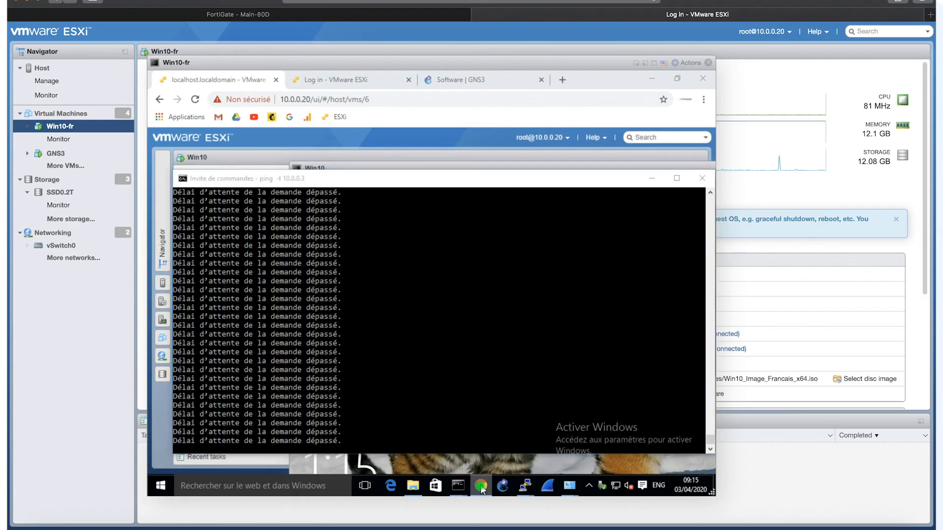
pyautogui.click(481, 487)
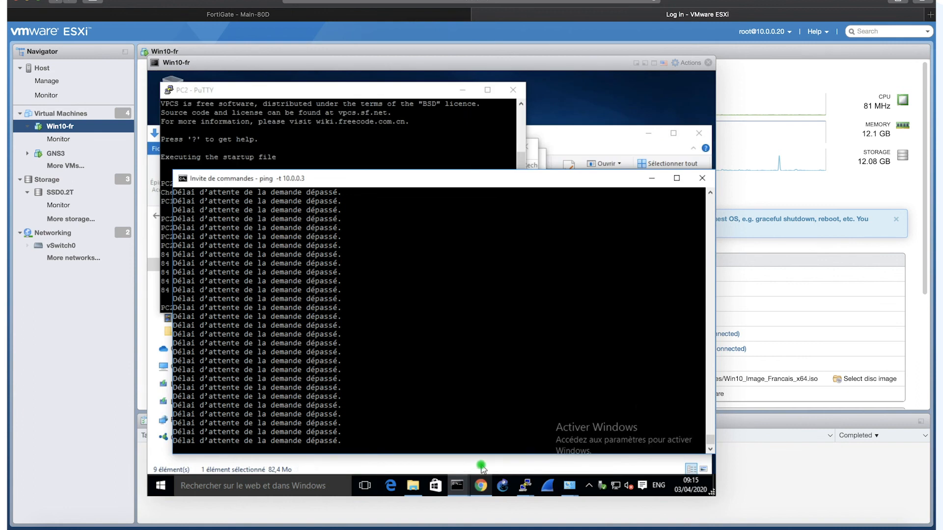
pyautogui.click(397, 339)
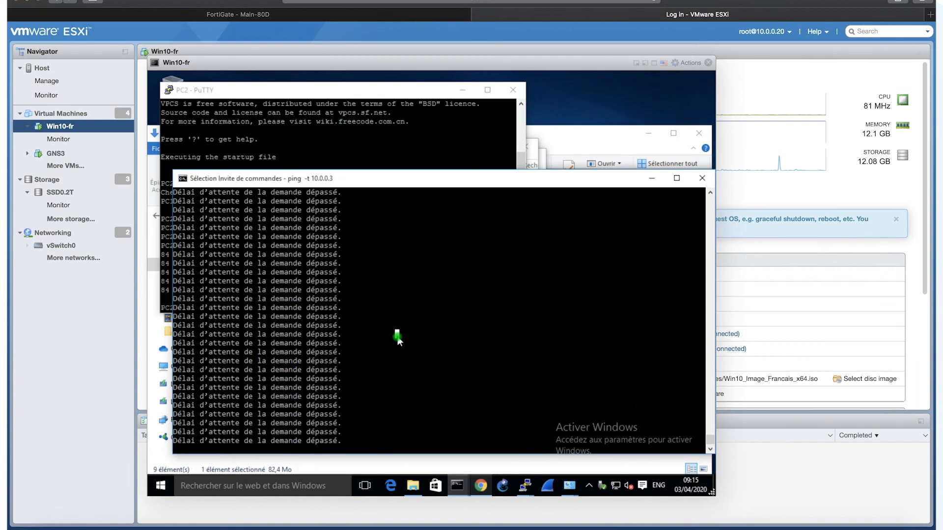
pyautogui.hotkey('ctrl', 'c')
pyautogui.hotkey('ctrl', 'c')
pyautogui.press('Return')
pyautogui.press('Return')
pyautogui.press('Return')
pyautogui.press('Return')
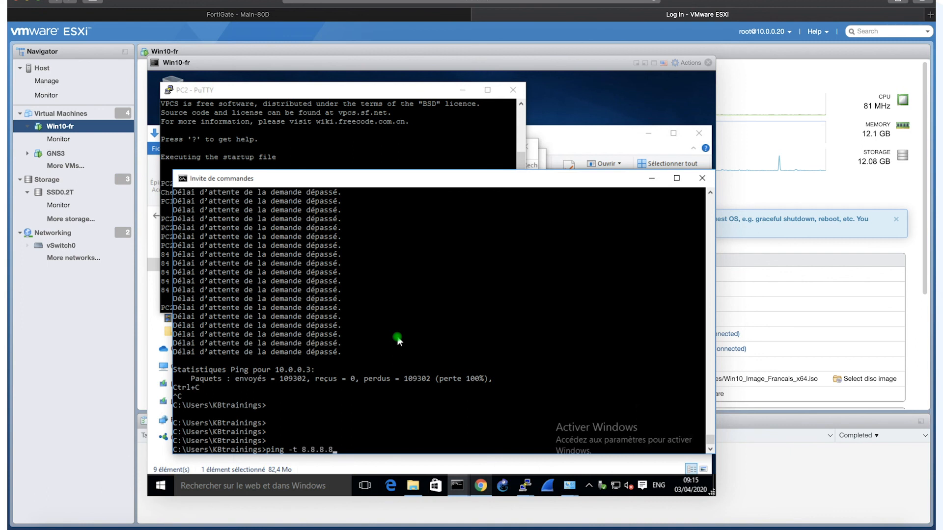
pyautogui.press('Return')
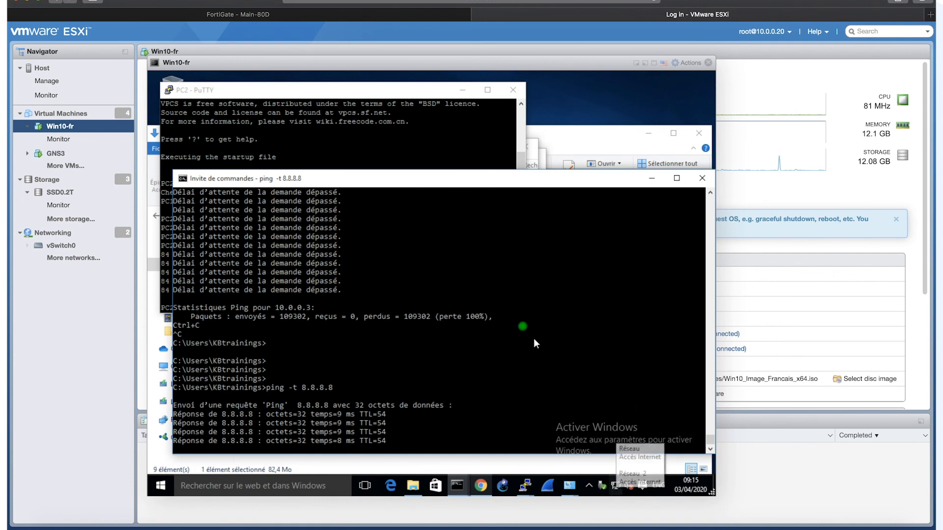
# Run ipconfig in the second command prompt window and check the IPv4 address of the Lab Ethernet adapter.
pyautogui.click(456, 487)
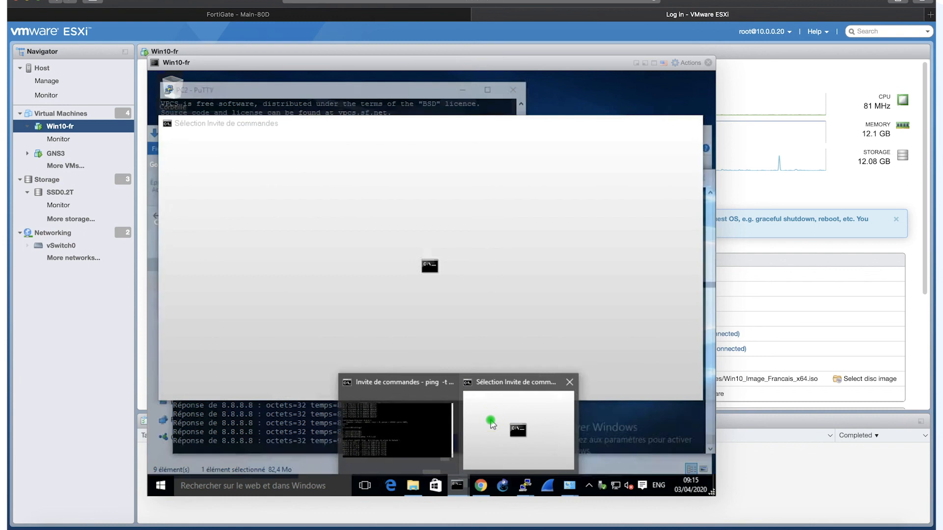
pyautogui.click(517, 415)
pyautogui.click(413, 260)
pyautogui.write('ip')
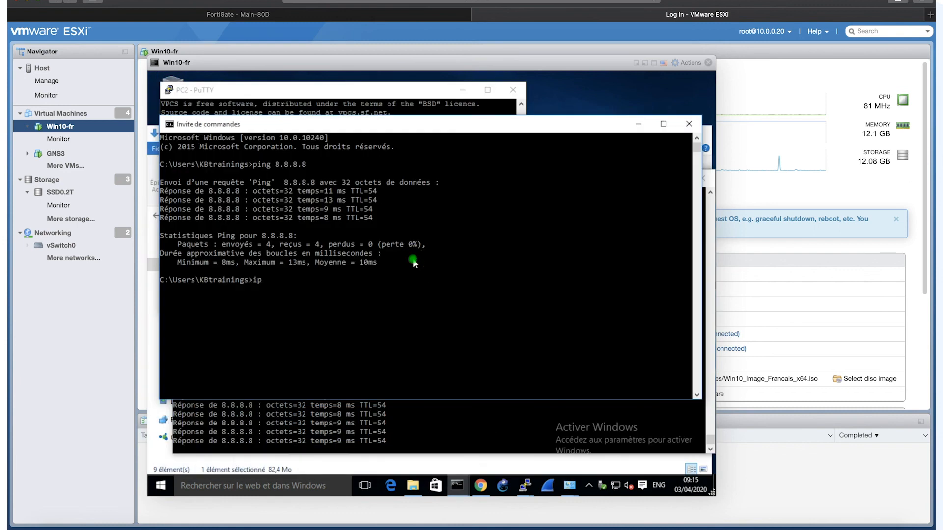
pyautogui.write('config')
pyautogui.press('Return')
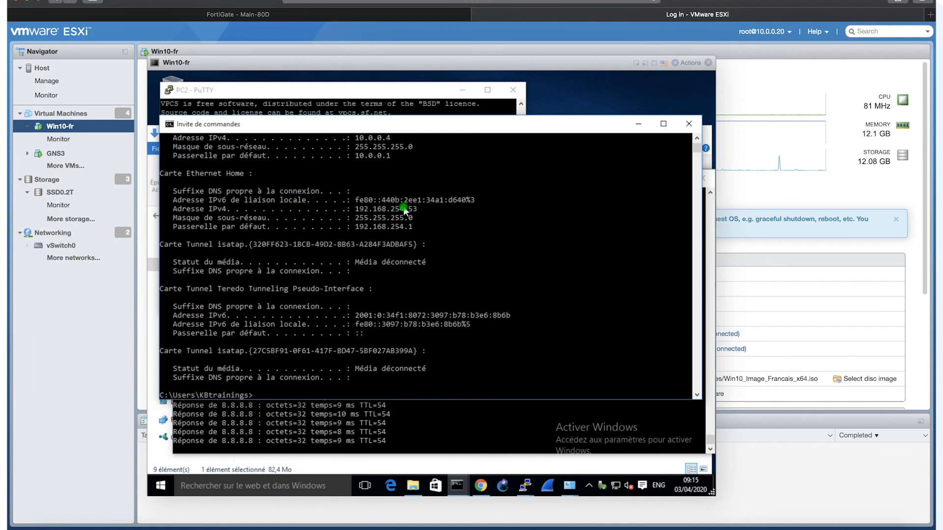
pyautogui.scroll(2, 403, 210)
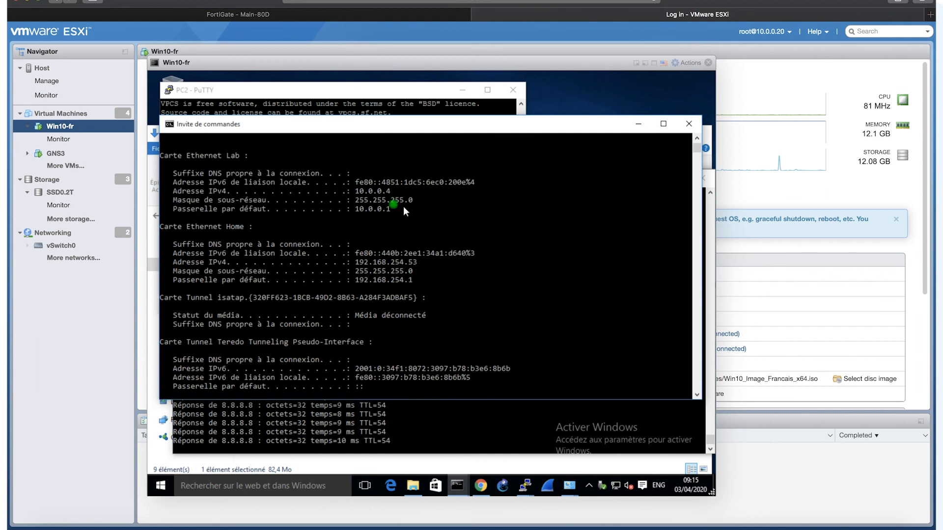
pyautogui.click(378, 193)
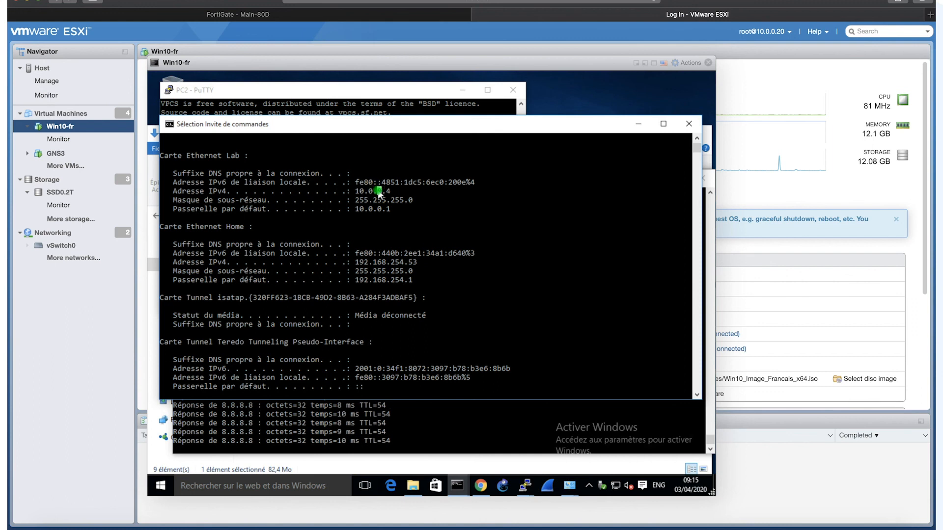
pyautogui.doubleClick(378, 191)
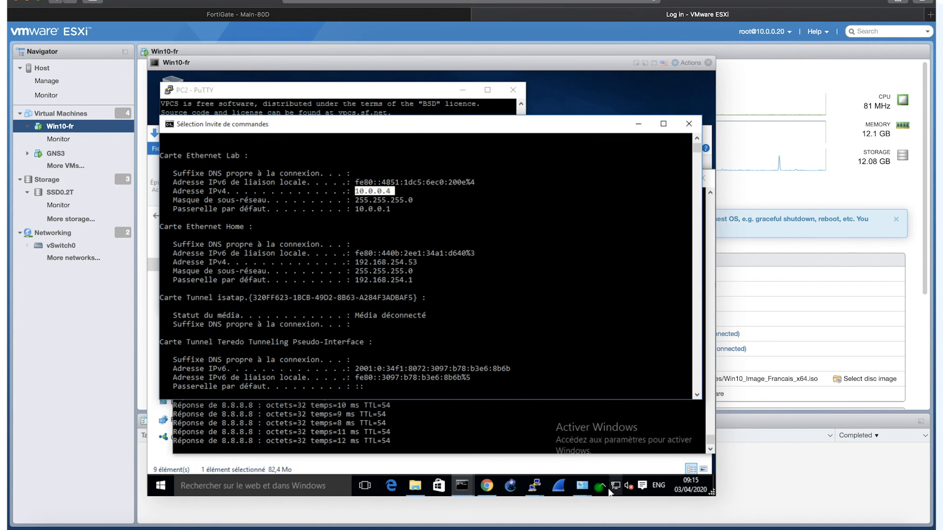
# Set the Lab network connection's TCP/IPv4 properties to obtain both the IP address and DNS server addresses automatically.
pyautogui.click(593, 489)
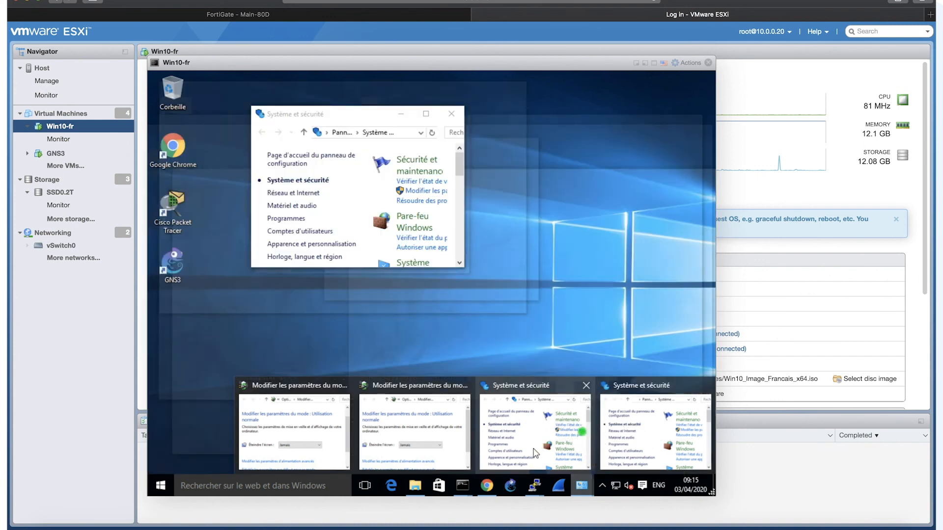
pyautogui.click(658, 393)
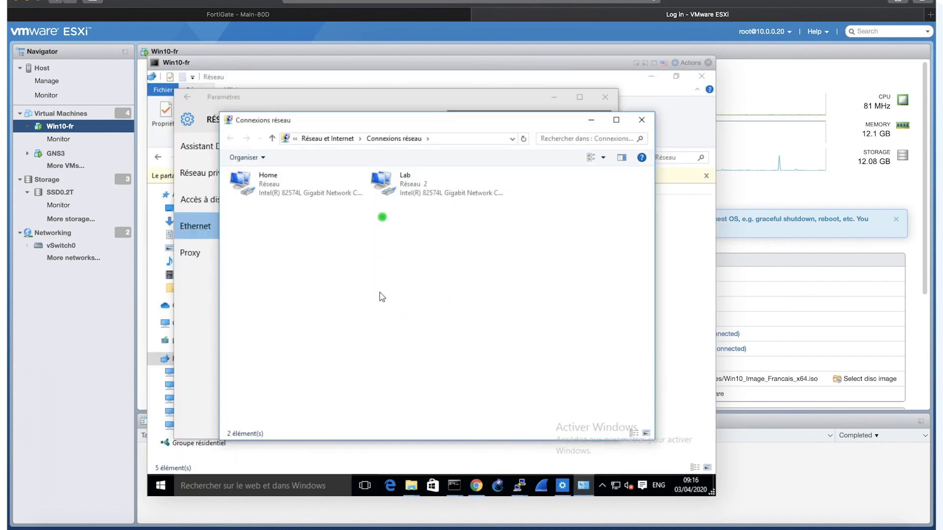
pyautogui.click(402, 183)
pyautogui.rightClick(402, 184)
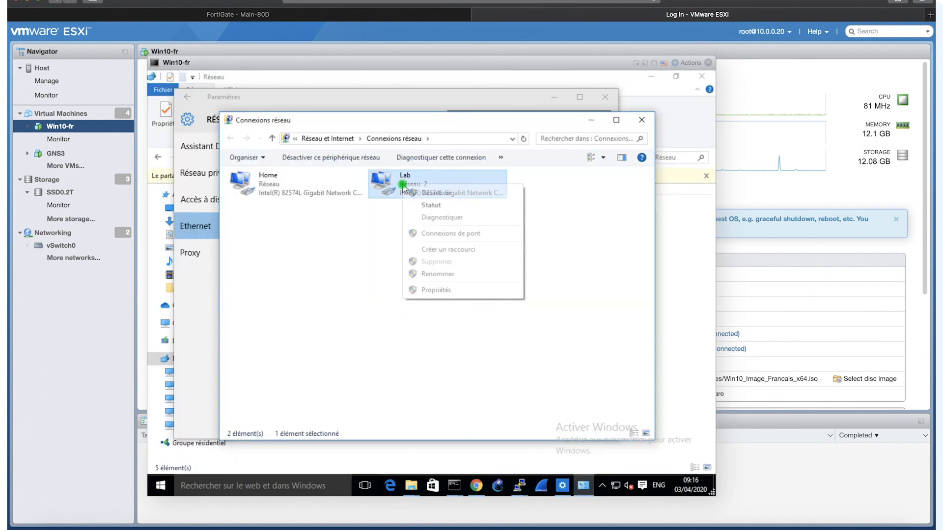
pyautogui.click(434, 291)
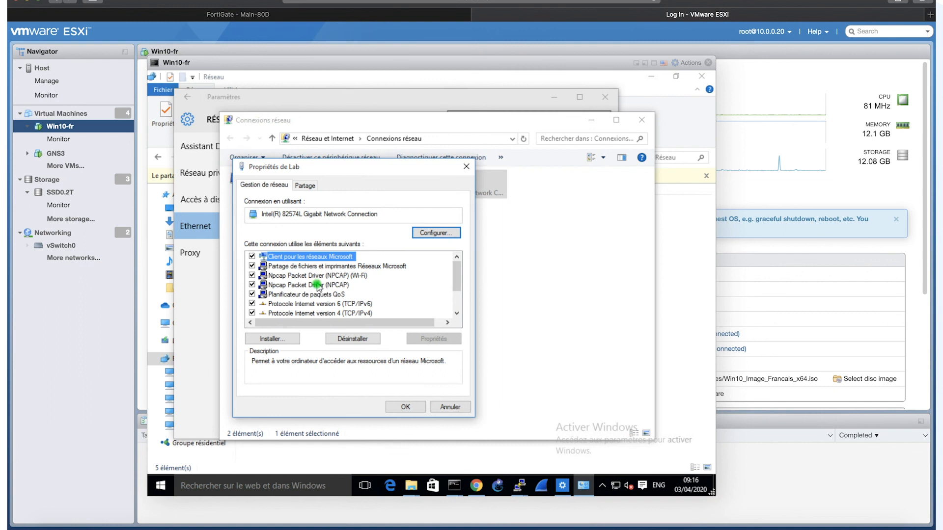
pyautogui.doubleClick(319, 312)
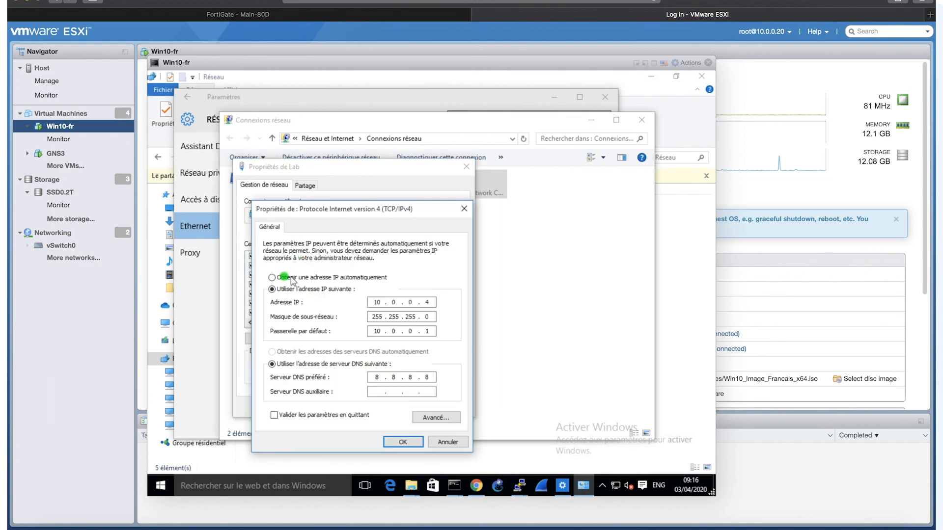
pyautogui.click(283, 278)
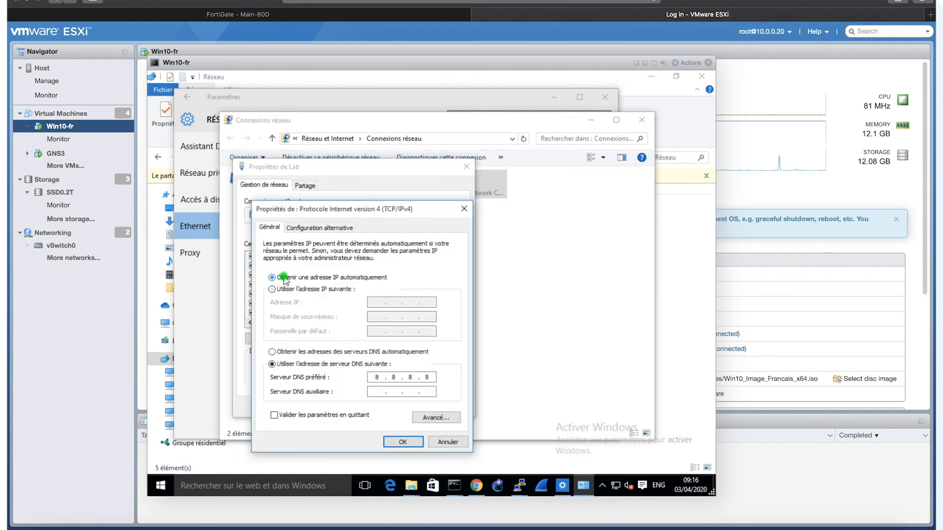
pyautogui.click(273, 352)
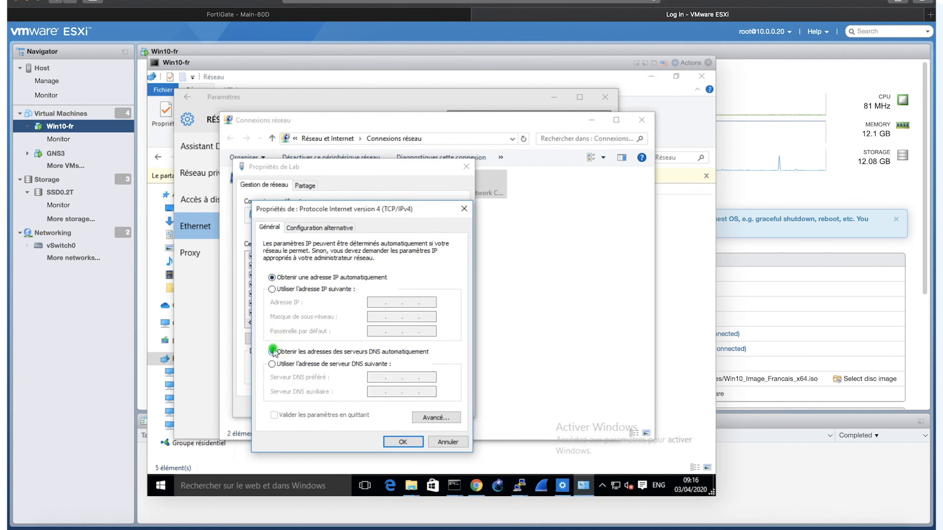
pyautogui.click(399, 441)
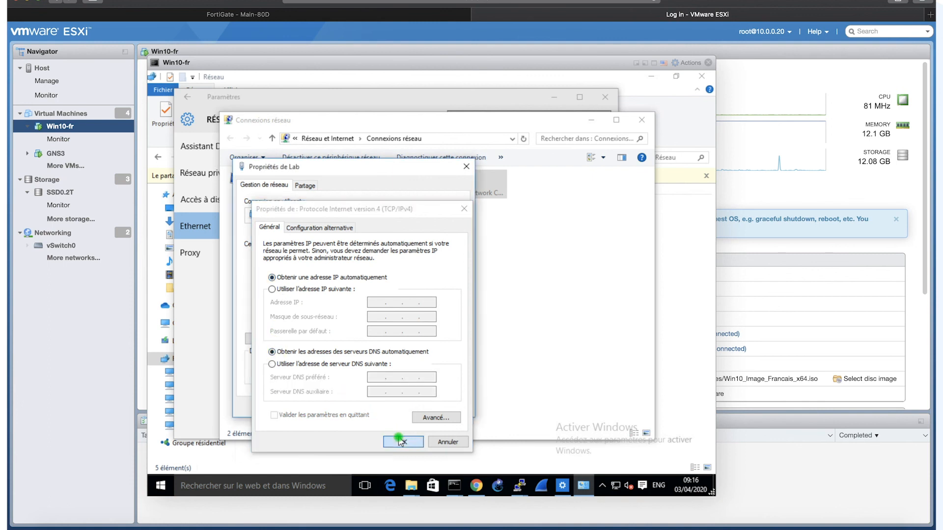
pyautogui.click(418, 405)
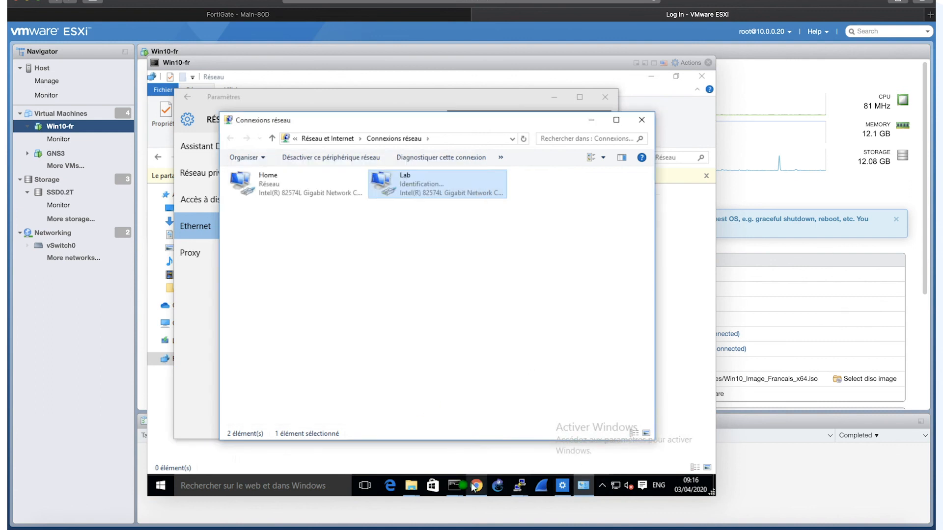
# Bring up the second command prompt window and run ipconfig again.
pyautogui.click(453, 486)
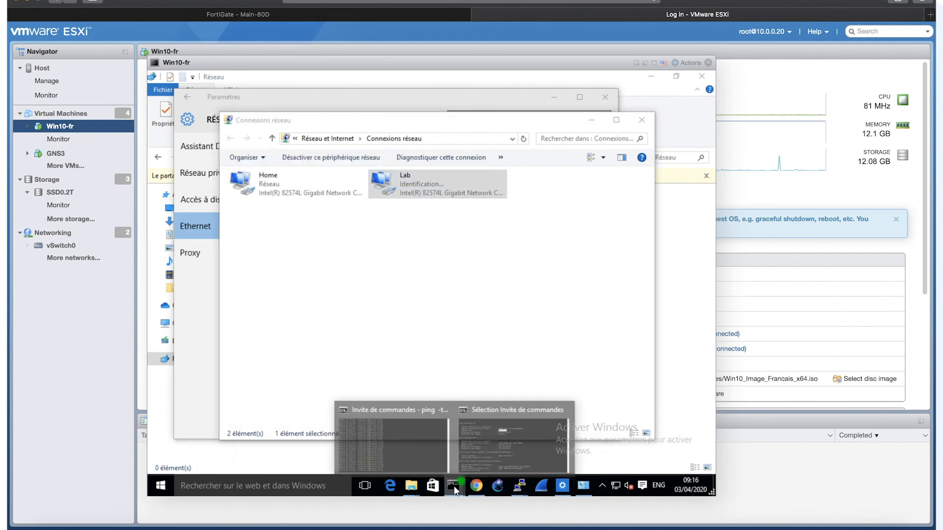
pyautogui.click(491, 447)
pyautogui.click(464, 298)
pyautogui.press('Return')
pyautogui.press('Return')
pyautogui.press('Return')
pyautogui.press('Return')
pyautogui.press('Up')
pyautogui.press('Return')
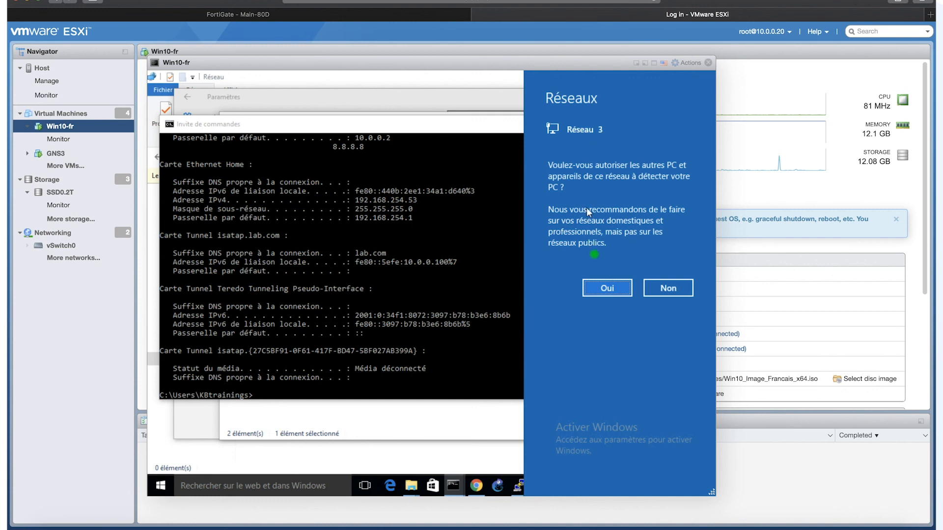
# Allow other devices to discover this PC on Réseau 3 and check the Lab adapter's IPv4 address and default gateways.
pyautogui.click(600, 292)
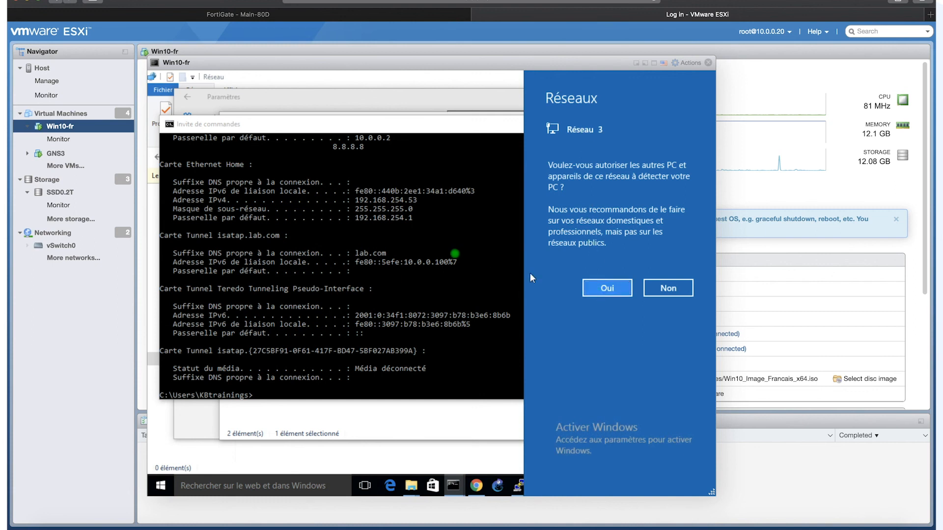
pyautogui.click(451, 253)
pyautogui.scroll(1, 472, 218)
pyautogui.scroll(1, 472, 218)
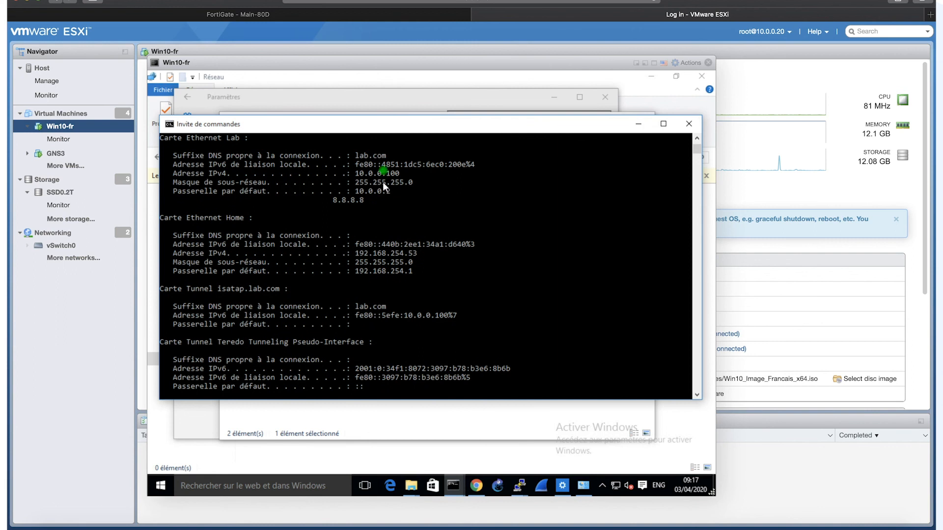
pyautogui.moveTo(389, 173); pyautogui.dragTo(388, 174)
pyautogui.doubleClick(367, 192)
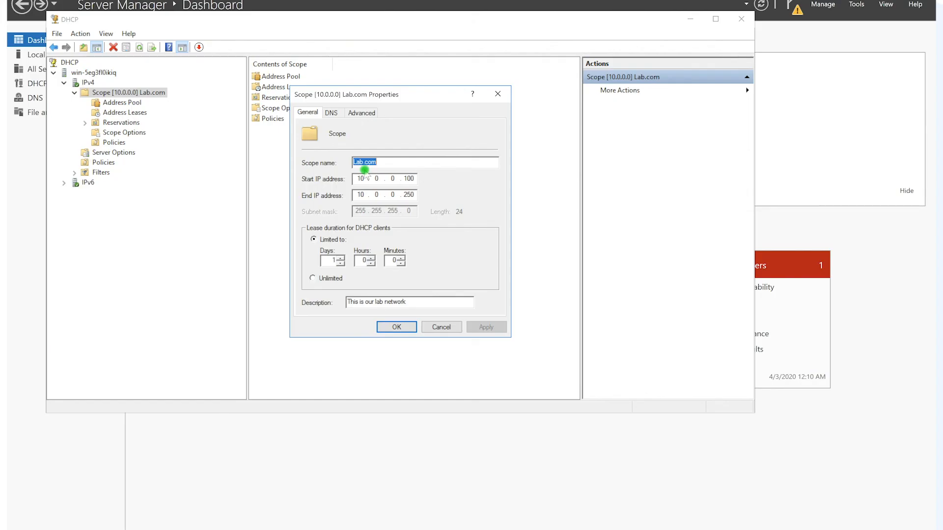
# In the server's DHCP console, examine the DNS and Advanced properties of the Lab.com scope and view its reservations.
pyautogui.click(330, 113)
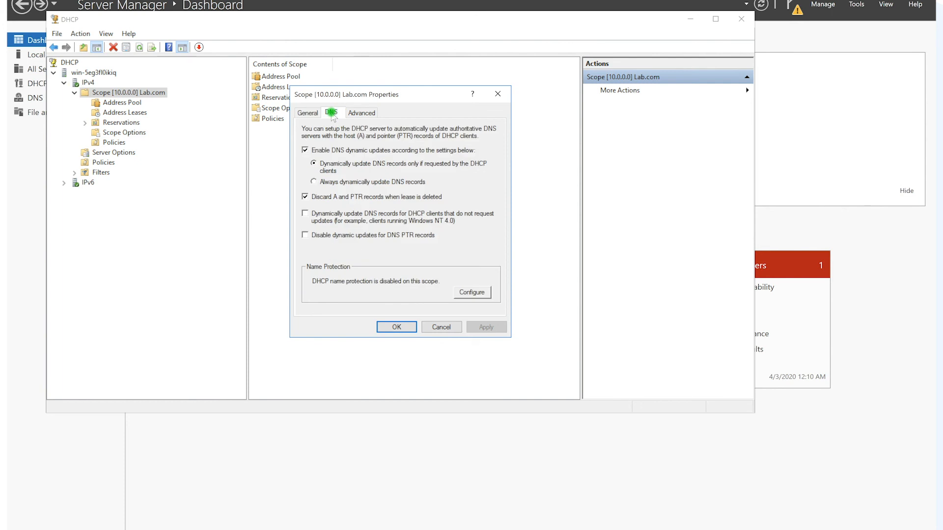
pyautogui.click(358, 113)
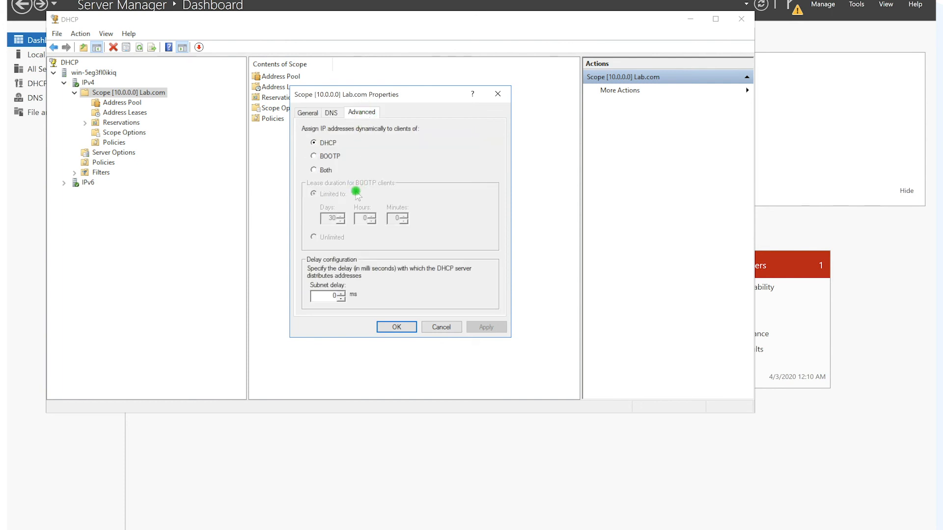
pyautogui.press('Escape')
pyautogui.click(123, 124)
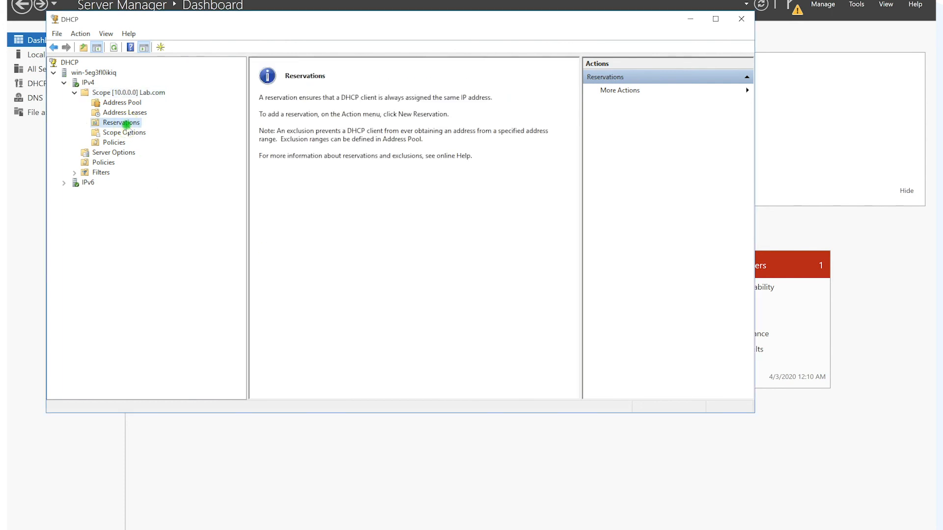
# Replace both router addresses in the Lab.com scope's 003 Router option with 10.0.0.1 and apply the change.
pyautogui.click(126, 133)
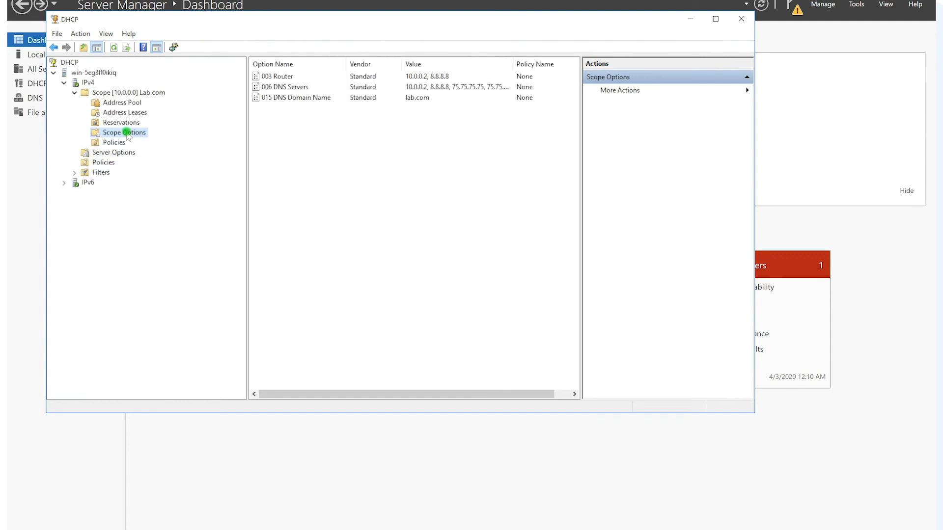
pyautogui.click(305, 77)
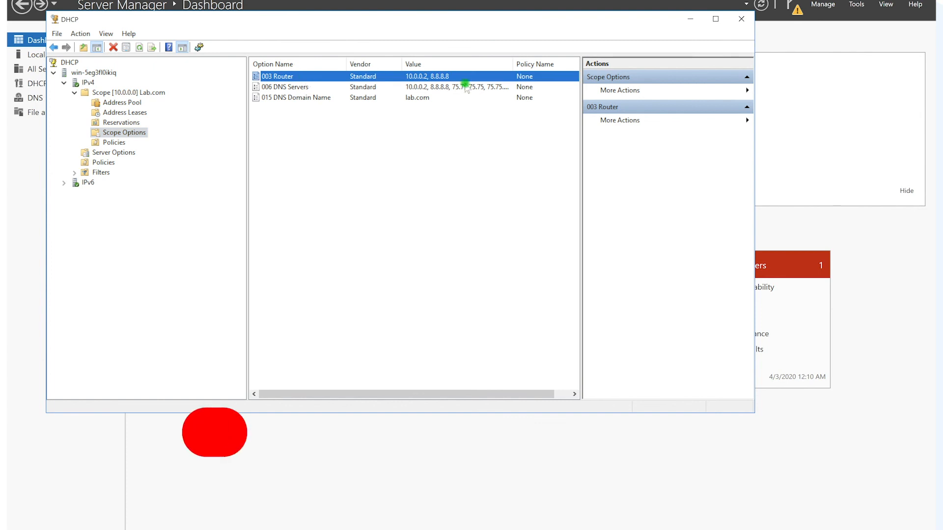
pyautogui.doubleClick(409, 77)
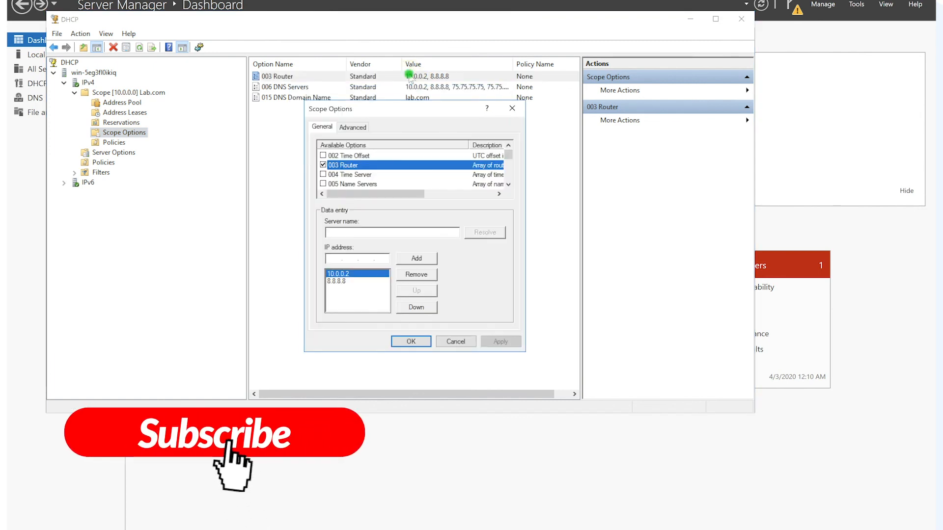
pyautogui.click(359, 274)
pyautogui.click(349, 280)
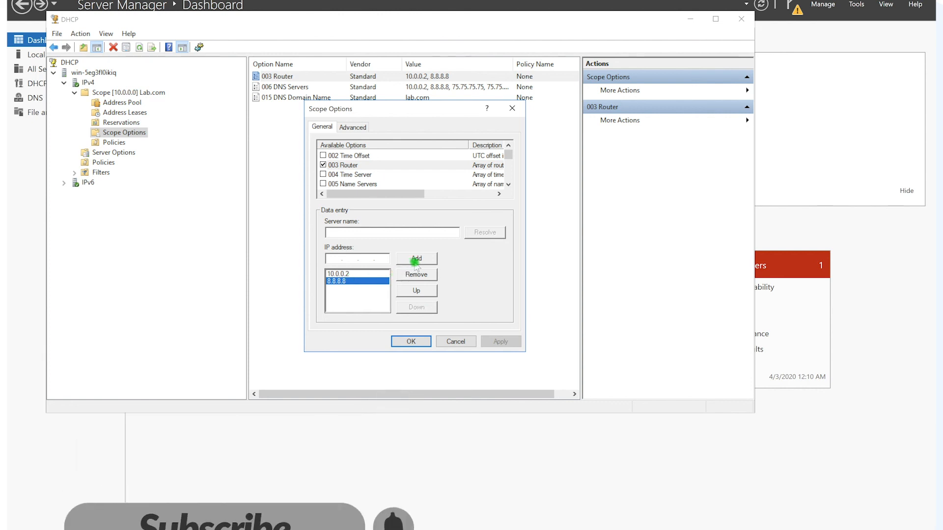
pyautogui.click(417, 274)
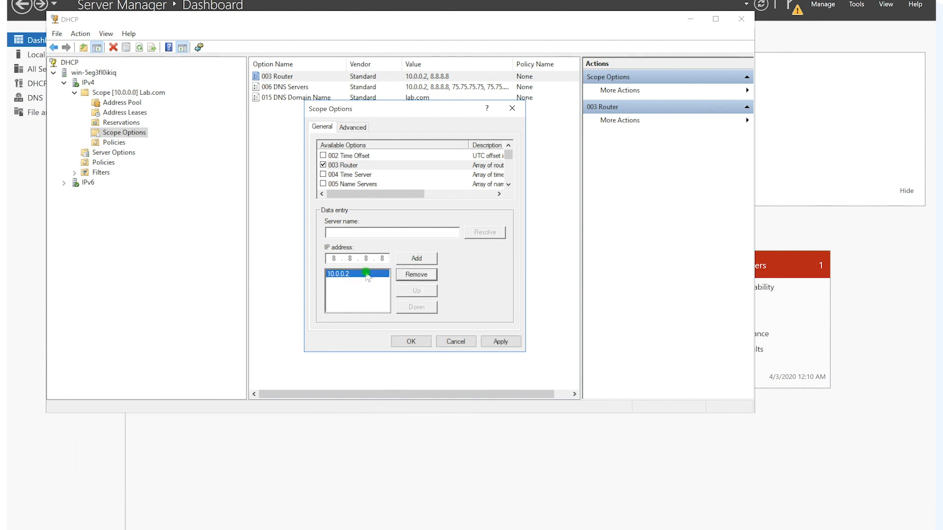
pyautogui.click(416, 275)
pyautogui.click(382, 257)
pyautogui.write('10.0.0.1')
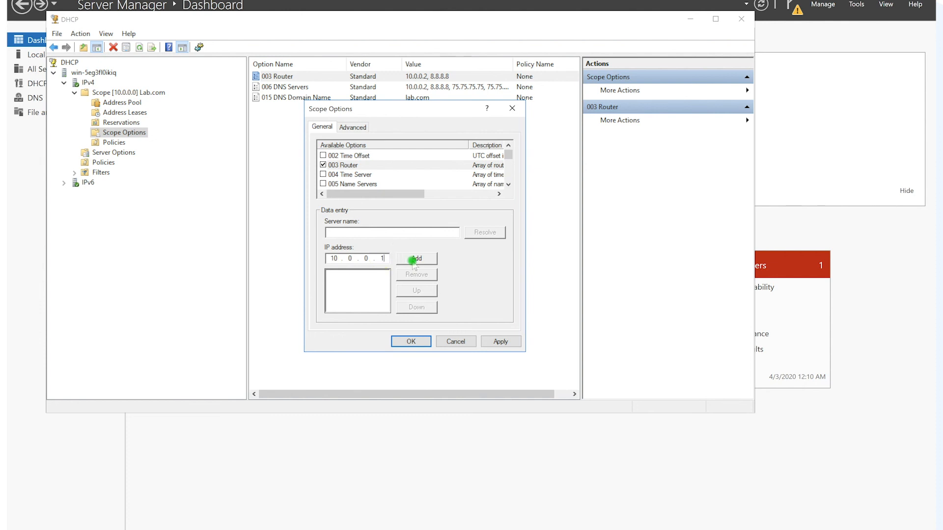
pyautogui.click(416, 258)
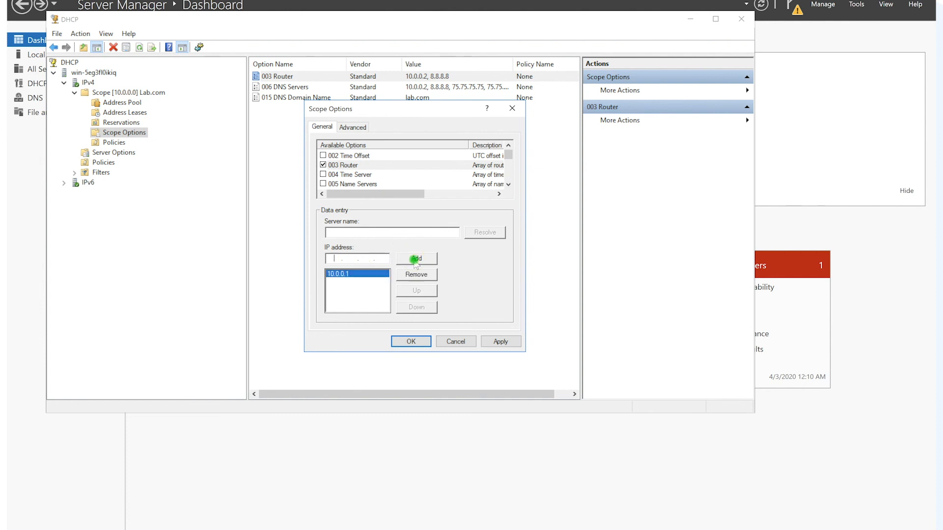
pyautogui.click(500, 341)
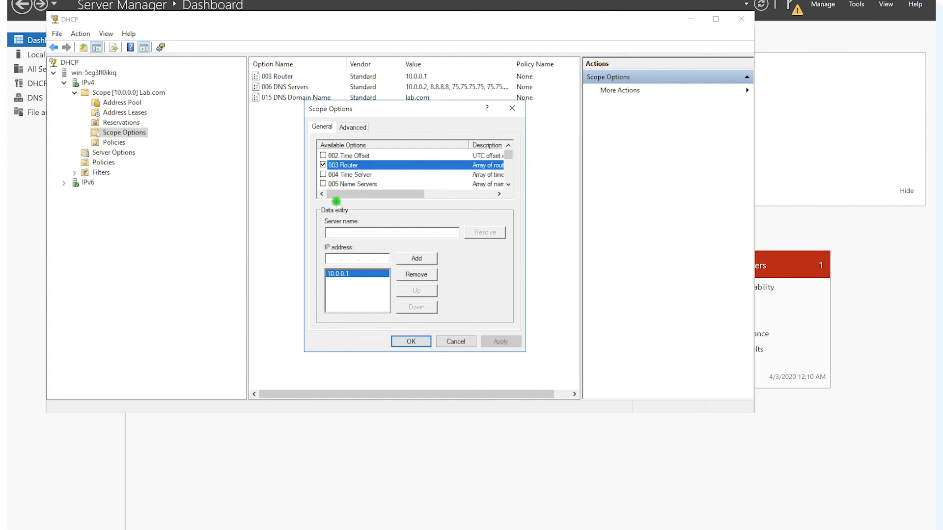
# Look through the other available scope options from 006 DNS Servers to 013 Boot File Size and close the scope options.
pyautogui.doubleClick(509, 184)
pyautogui.doubleClick(509, 185)
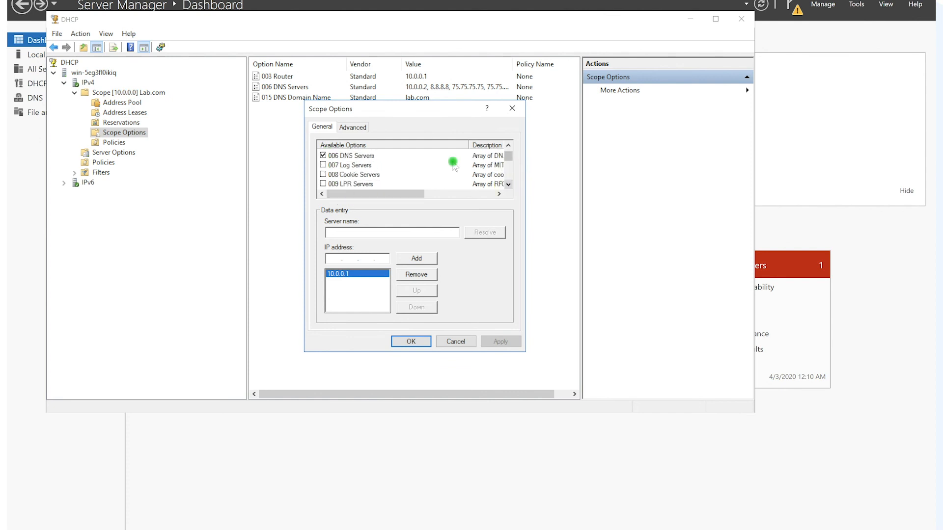
pyautogui.doubleClick(508, 185)
pyautogui.doubleClick(508, 184)
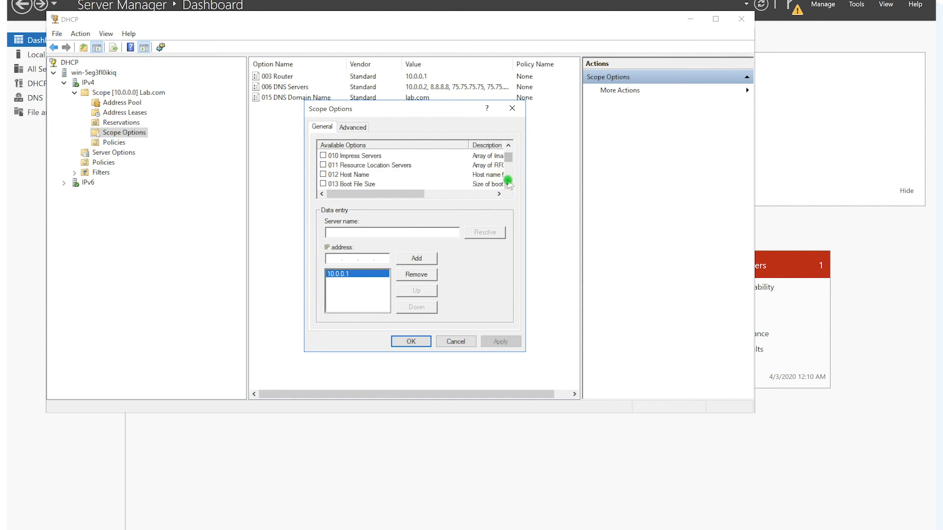
pyautogui.click(413, 342)
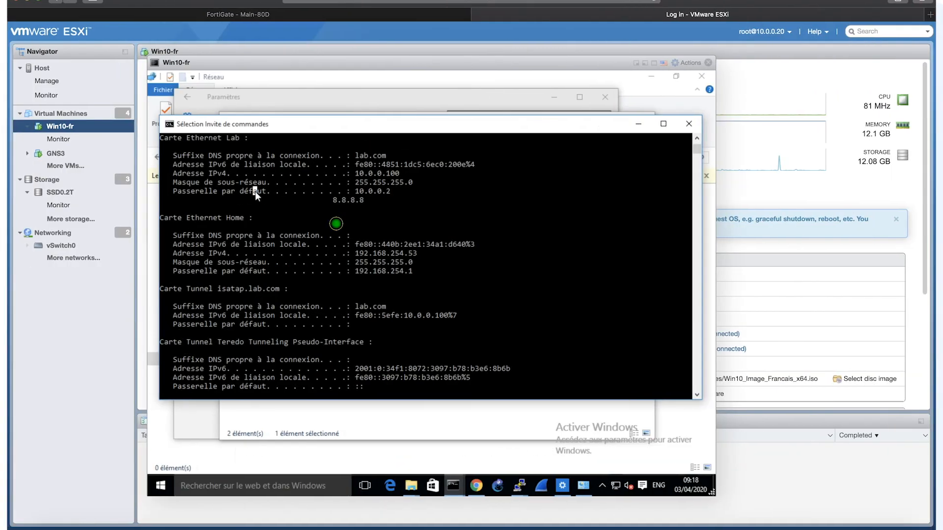
# On the Win10-fr machine, run ipconfig /renew and check the Lab adapter's IPv4 address and default gateway.
pyautogui.press('Return')
pyautogui.press('Return')
pyautogui.press('Return')
pyautogui.press('Return')
pyautogui.write('ipconfig /r')
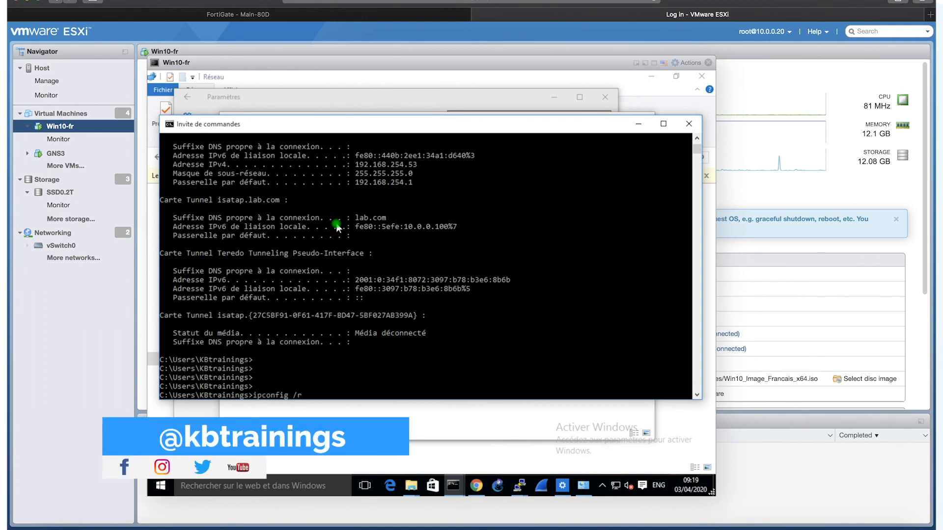
pyautogui.write('enew')
pyautogui.press('Return')
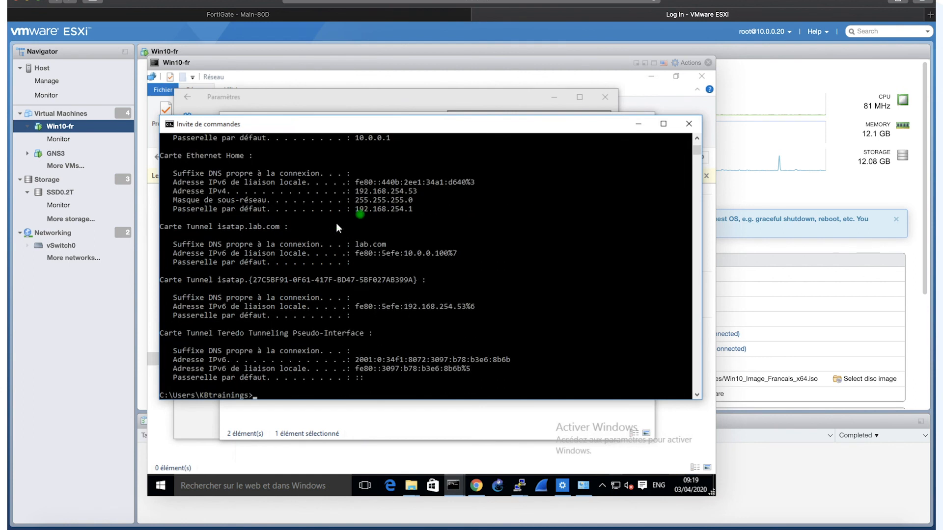
pyautogui.scroll(2, 378, 202)
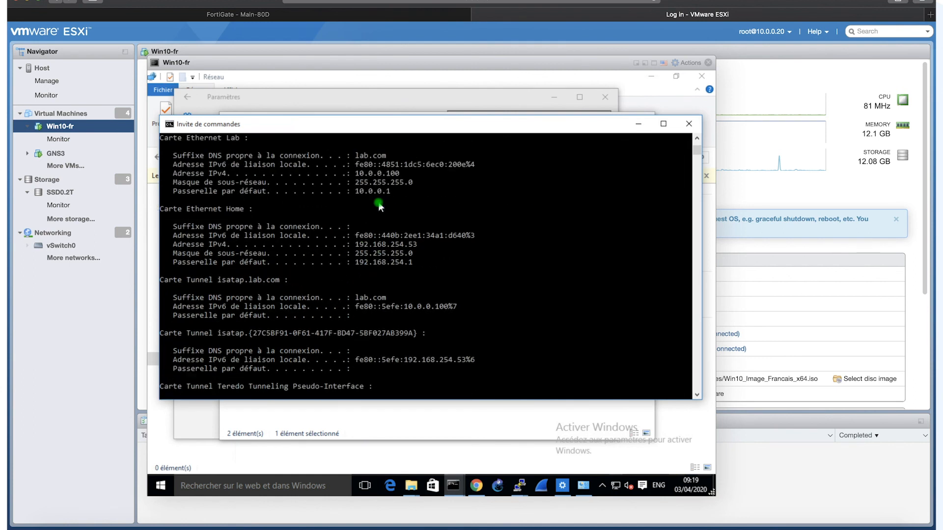
pyautogui.scroll(-1, 398, 195)
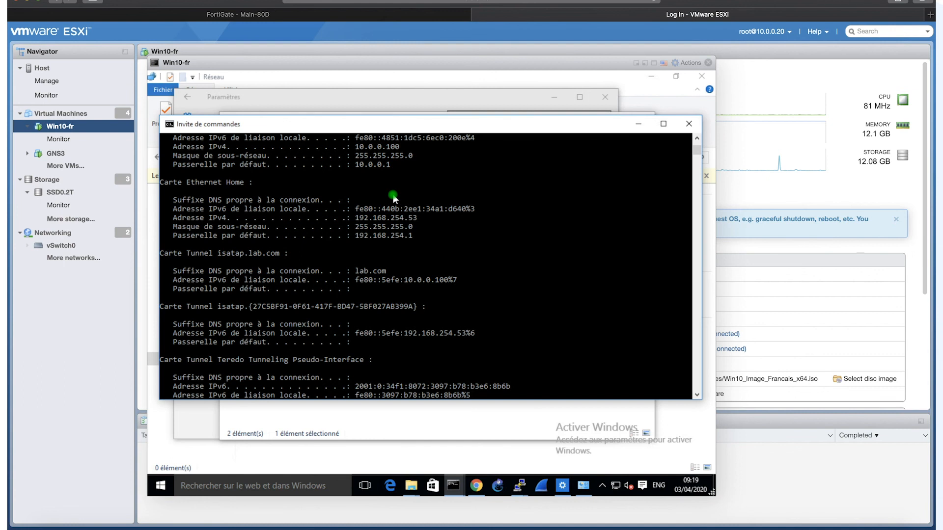
pyautogui.scroll(-2, 394, 198)
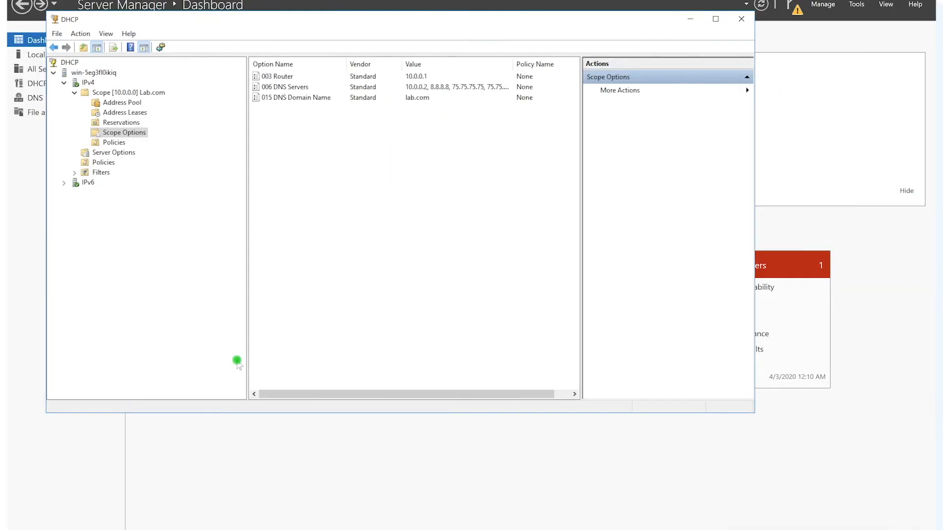
# In the DHCP console, refresh the Lab.com address leases to examine the client's lease details, and open the scope's reservations.
pyautogui.click(122, 112)
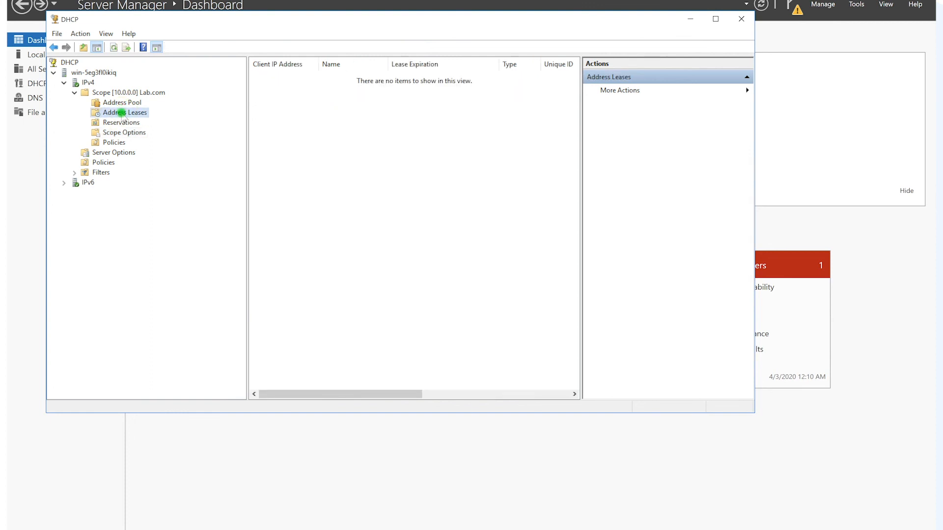
pyautogui.rightClick(314, 102)
pyautogui.click(343, 109)
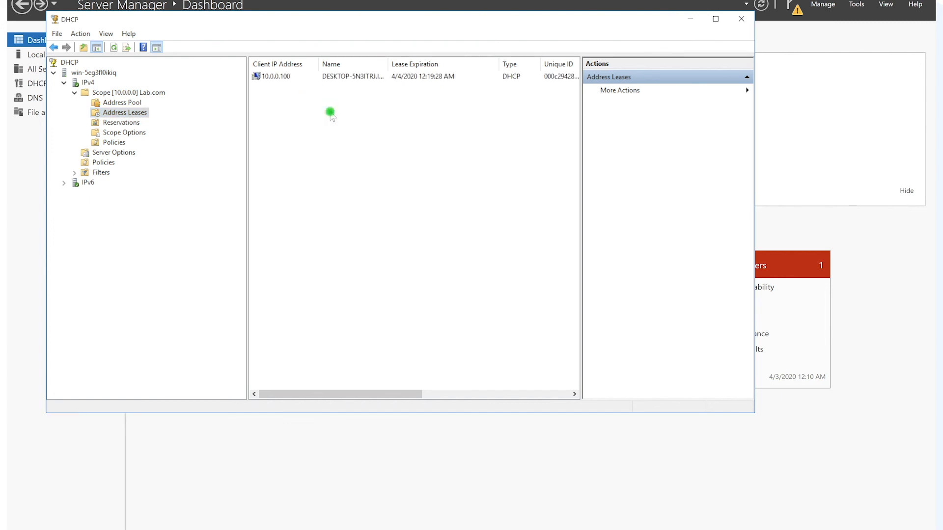
pyautogui.click(336, 78)
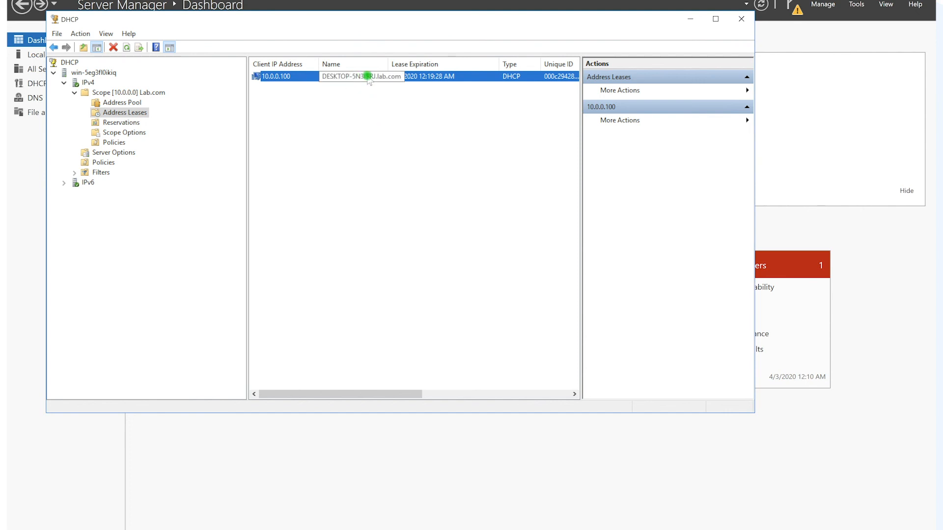
pyautogui.moveTo(578, 89); pyautogui.dragTo(691, 87)
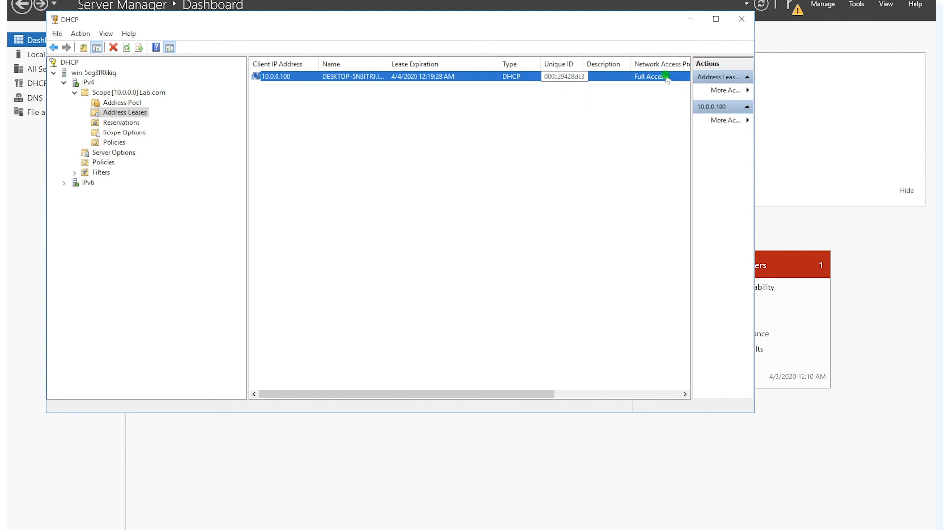
pyautogui.click(109, 123)
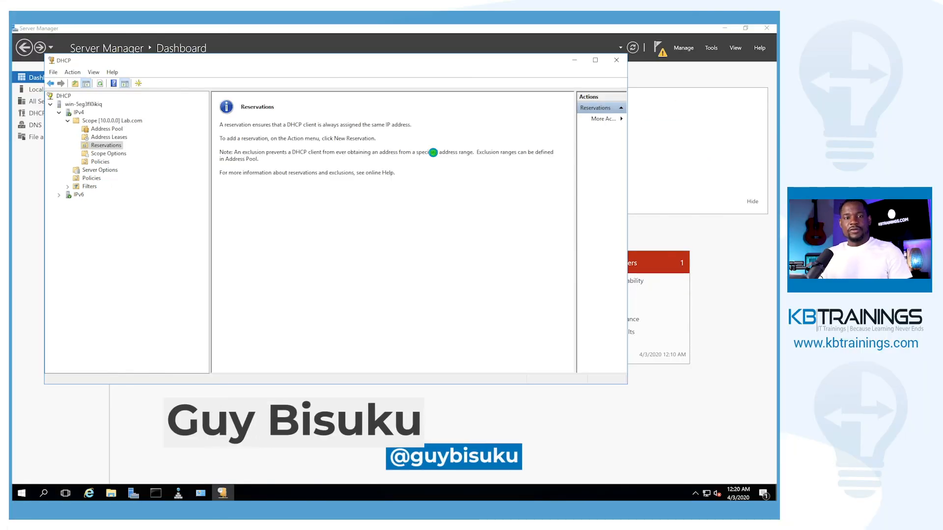